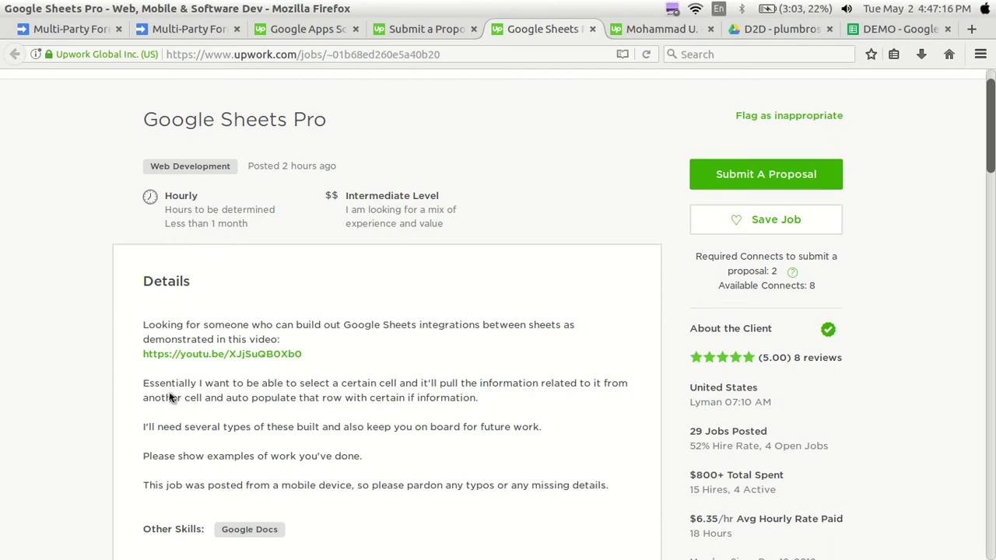
# Review the Google Sheets Pro job post's requirement about auto-populating a row, and switch to the DEMO spreadsheet
pyautogui.moveTo(142, 387); pyautogui.dragTo(449, 398)
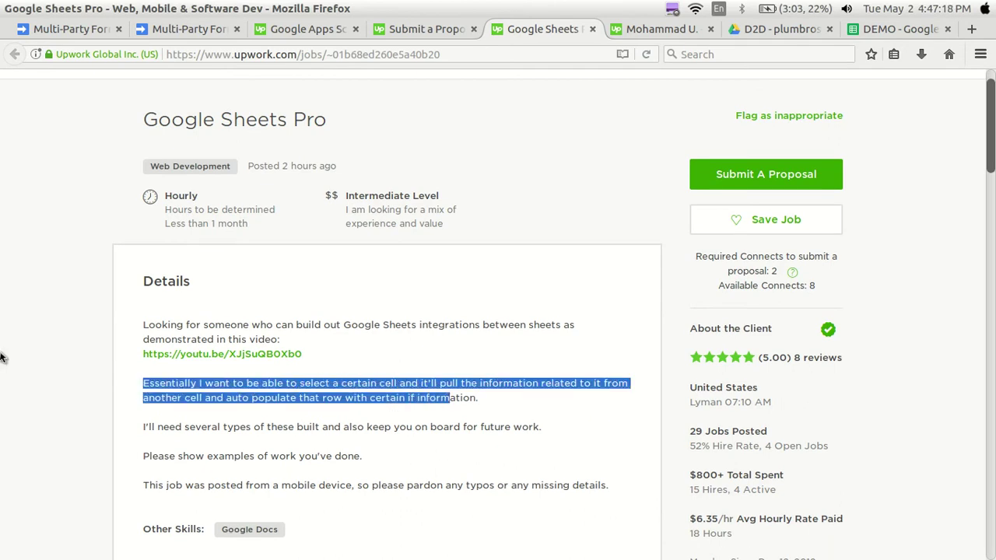
pyautogui.click(288, 386)
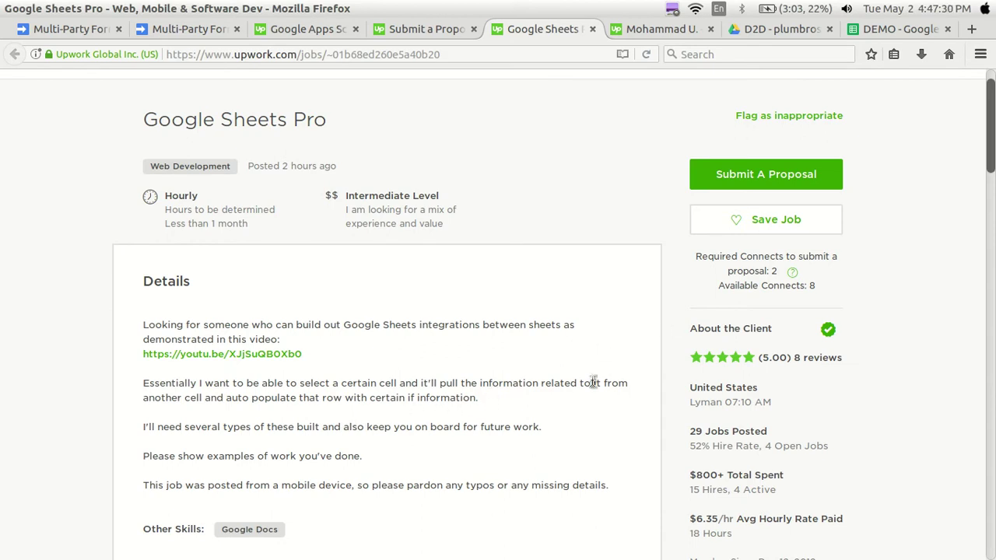
pyautogui.click(880, 31)
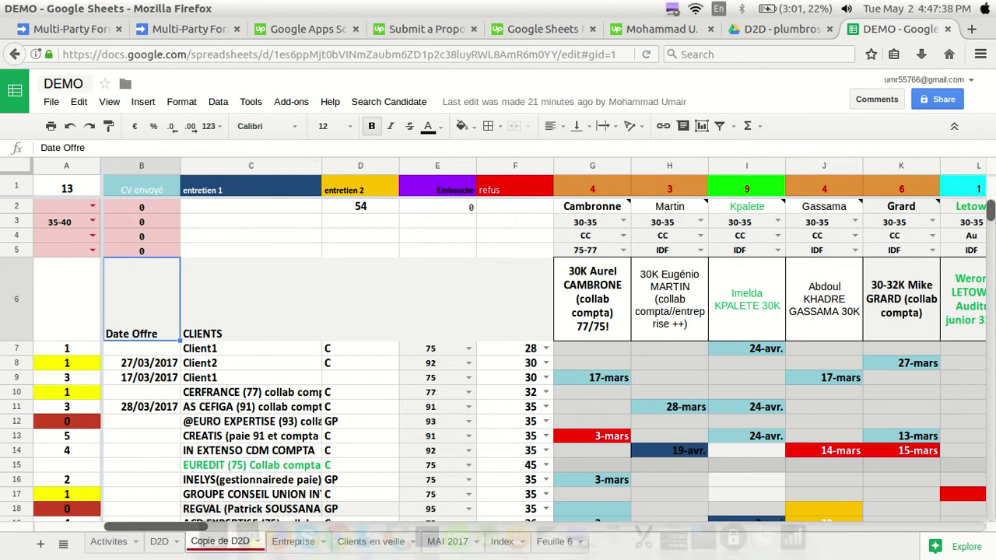
# Compare the D2D sheet with the Copie de D2D sheet, ending on Copie de D2D
pyautogui.click(127, 542)
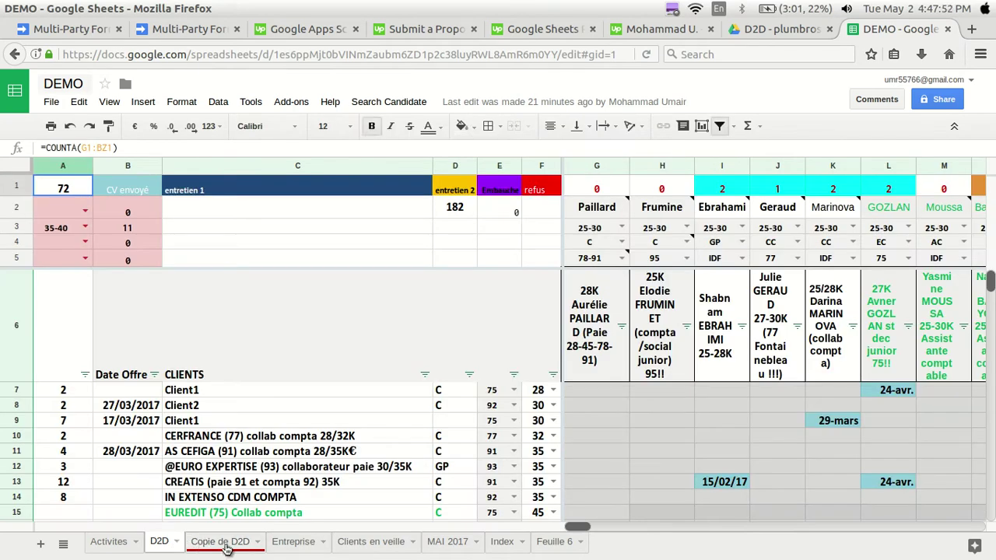
pyautogui.click(165, 352)
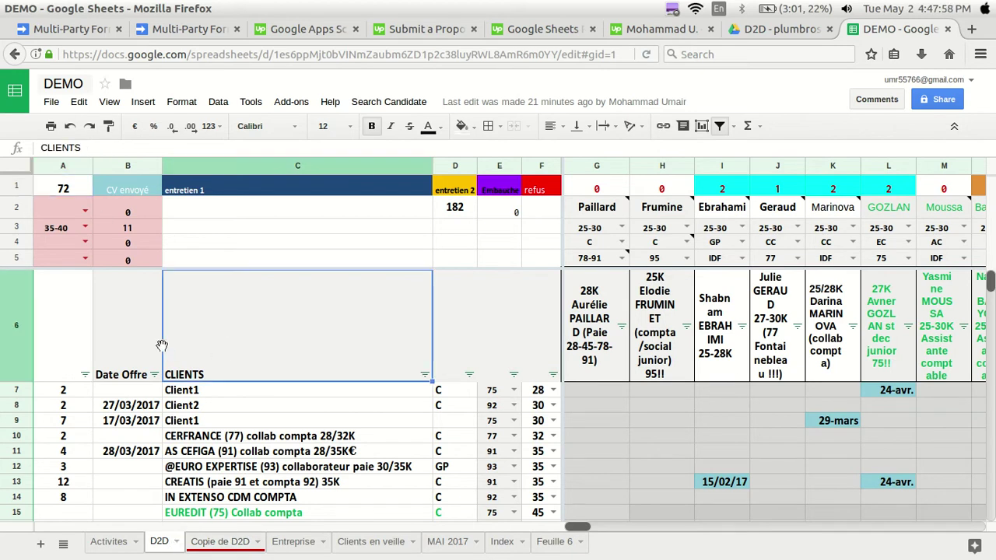
pyautogui.click(231, 548)
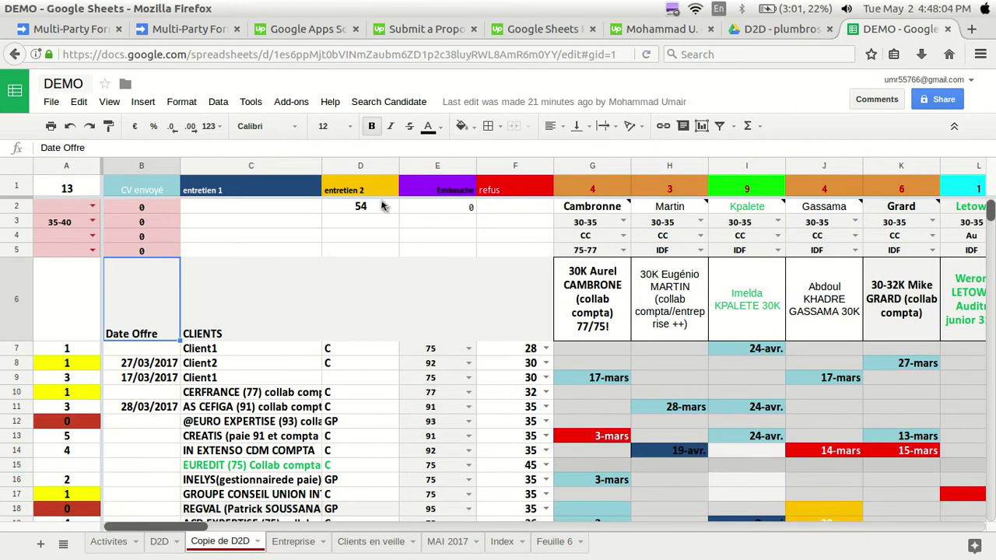
pyautogui.click(165, 547)
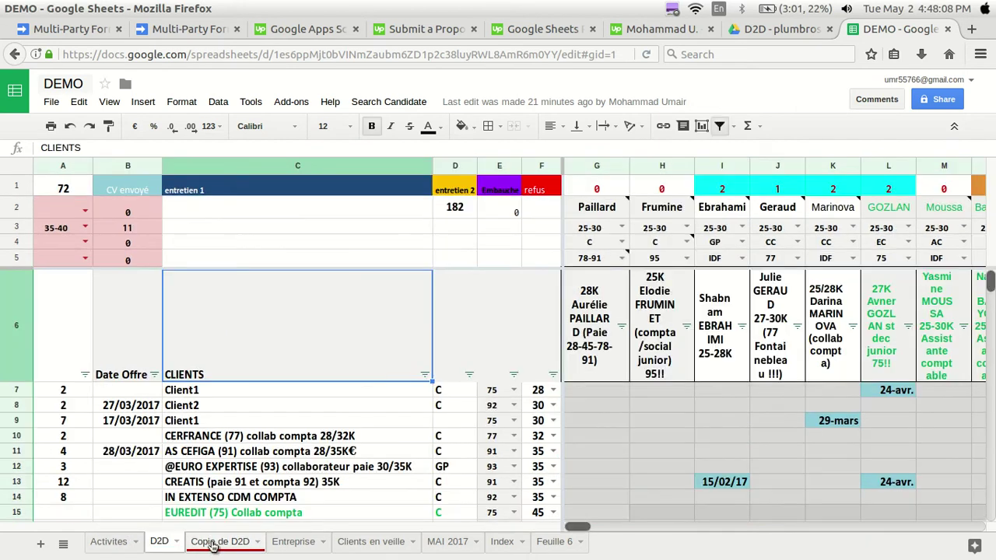
pyautogui.click(214, 545)
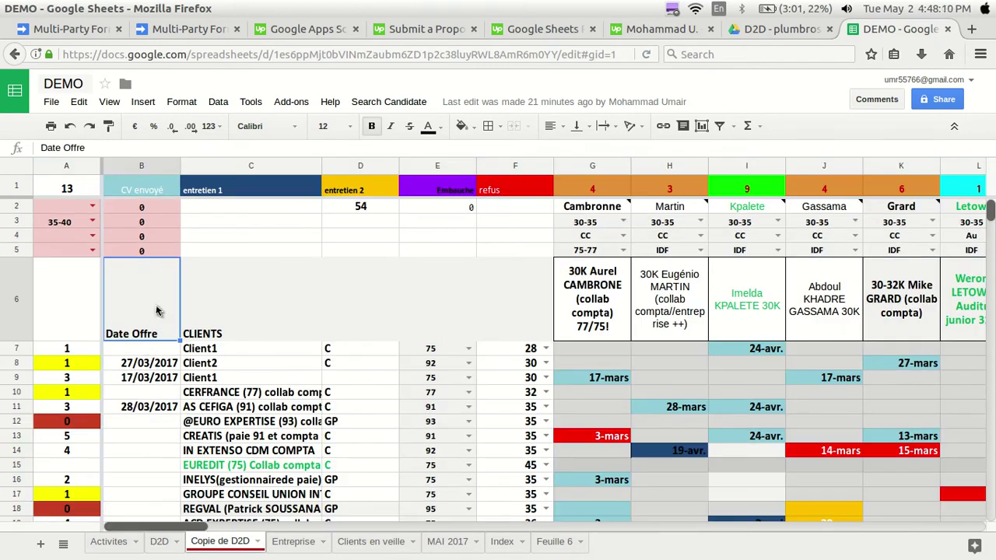
# Look through the client list in the CLIENTS column of the Copie de D2D sheet, starting from row 7
pyautogui.click(206, 352)
pyautogui.scroll(-10, 262, 363)
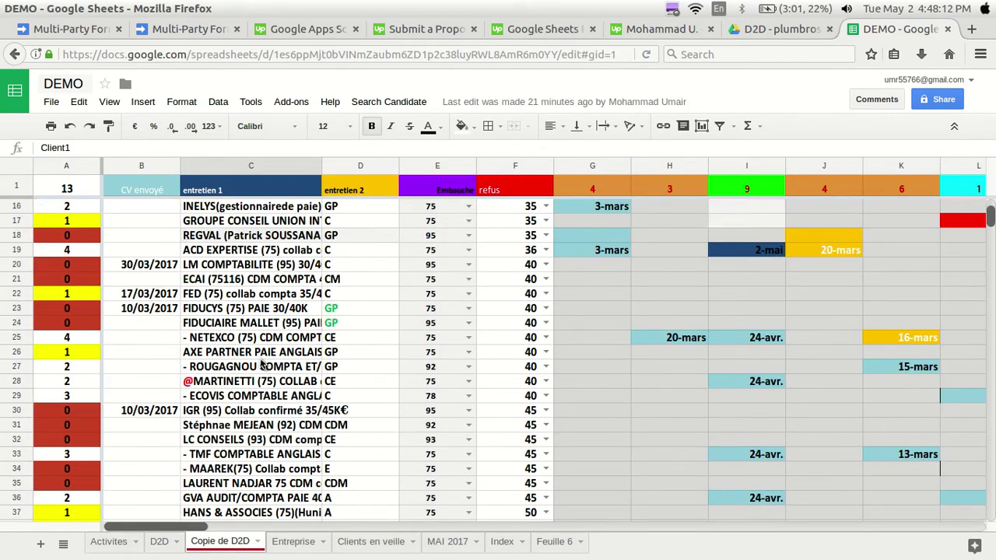
pyautogui.scroll(10, 261, 364)
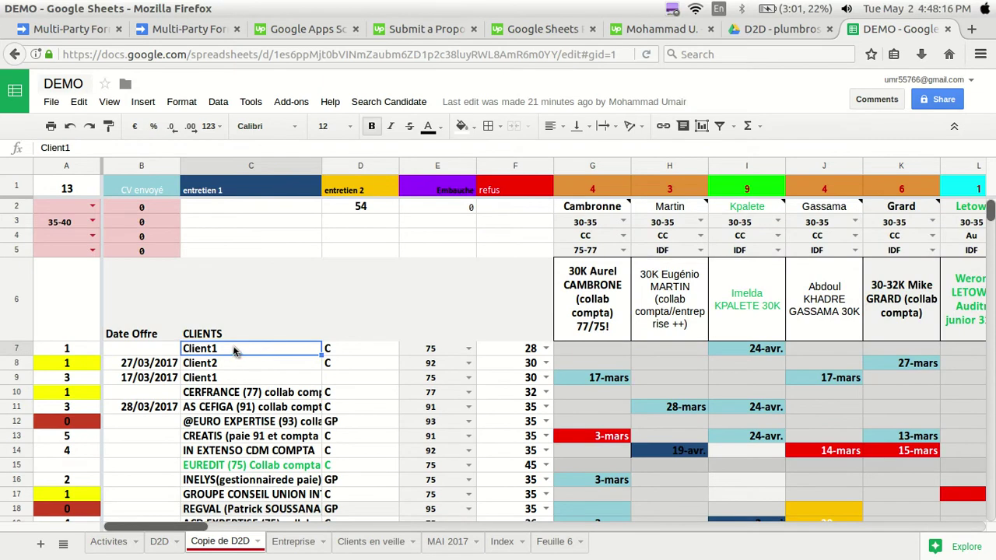
# Look across the candidate headings in row 6, from column G to the empty column T
pyautogui.click(574, 319)
pyautogui.press('Right')
pyautogui.press('Right')
pyautogui.press('Right')
pyautogui.press('Right')
pyautogui.press('Right')
pyautogui.press('Right')
pyautogui.press('Right')
pyautogui.press('Right')
pyautogui.press('Right')
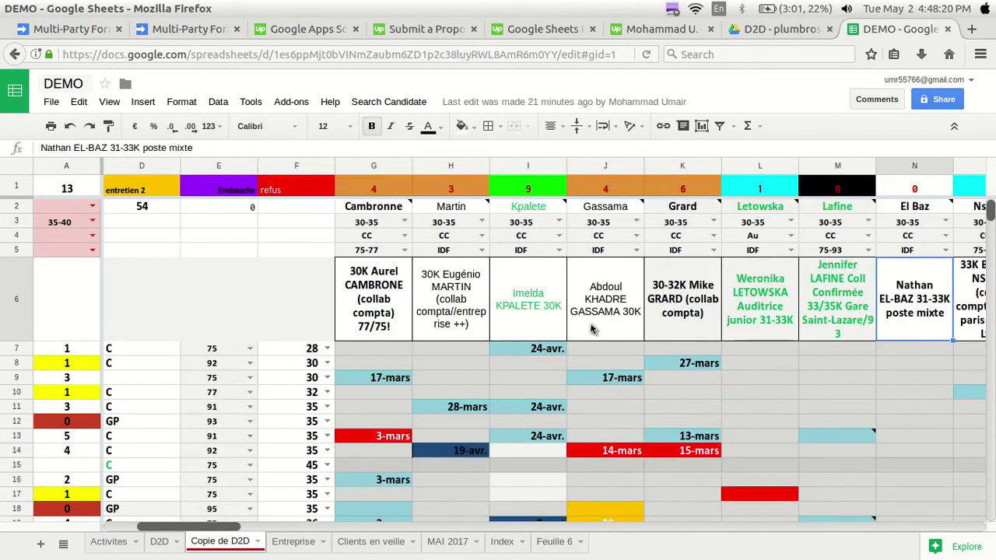
pyautogui.hscroll(4, 592, 329)
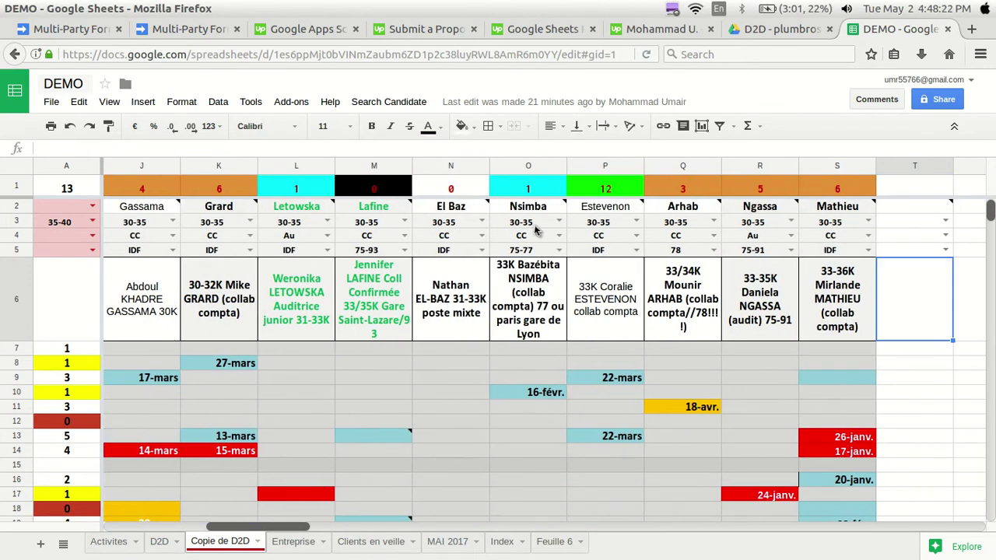
# Inspect the candidate details in column O, checking the name note, the job code and the location code
pyautogui.click(535, 229)
pyautogui.click(534, 206)
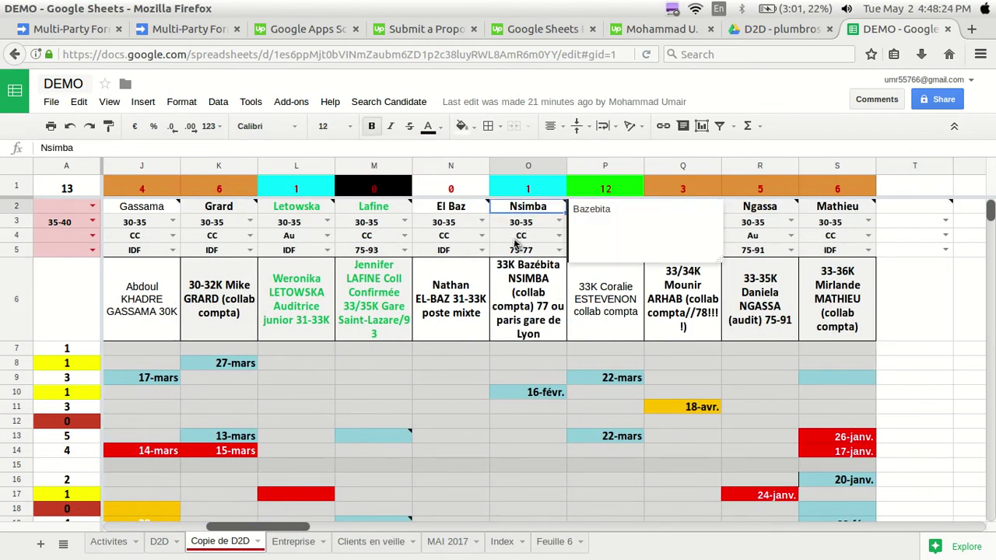
pyautogui.click(514, 240)
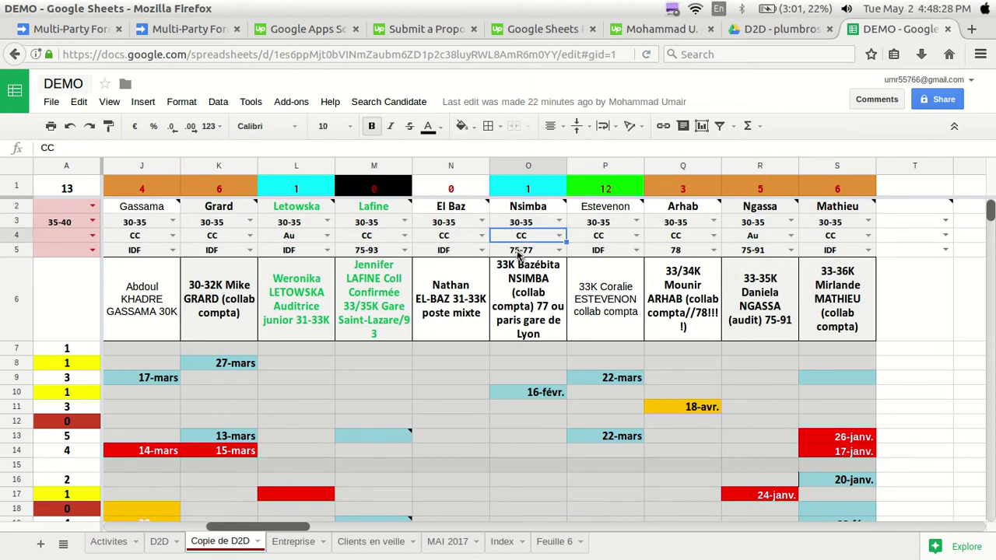
pyautogui.click(519, 251)
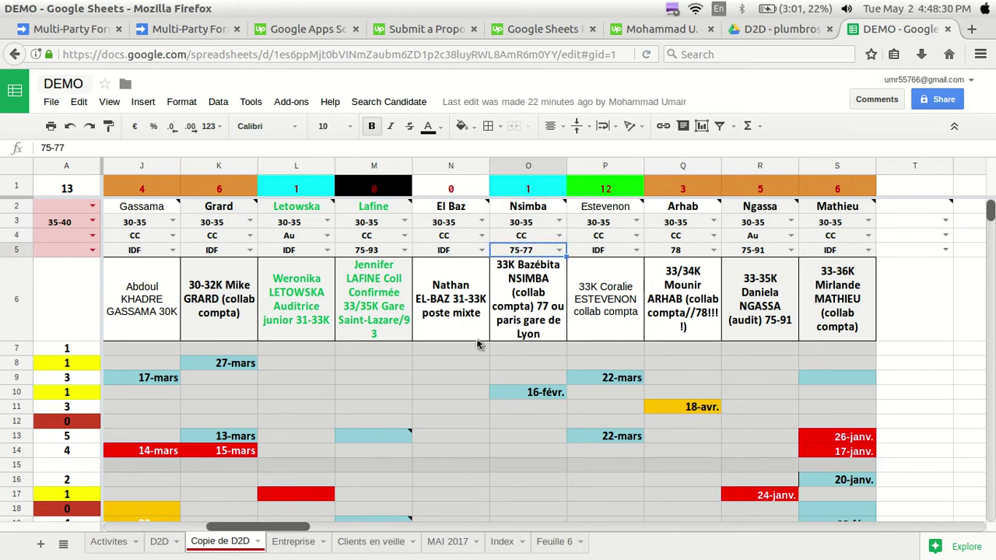
# Return to the CLIENTS column and examine Client2 in row 8 with its dated entry in column K
pyautogui.press('Left')
pyautogui.press('Down')
pyautogui.press('Left')
pyautogui.press('Left')
pyautogui.press('Left')
pyautogui.press('Home')
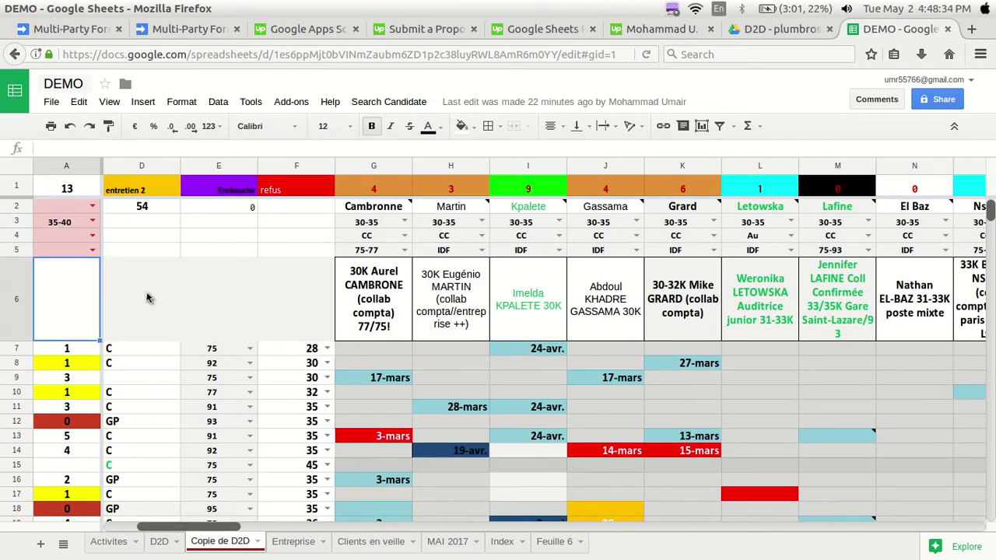
pyautogui.press('Right')
pyautogui.press('Right')
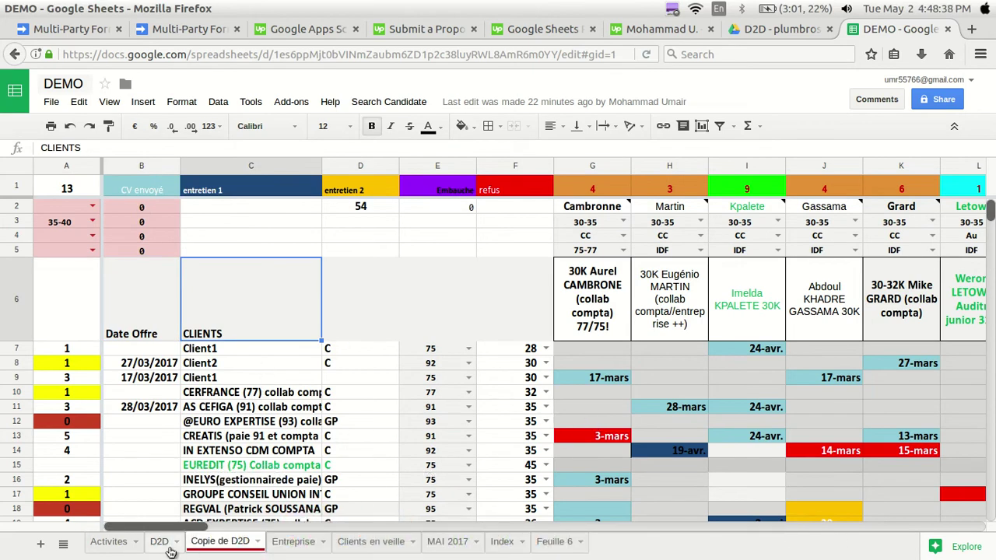
pyautogui.click(263, 369)
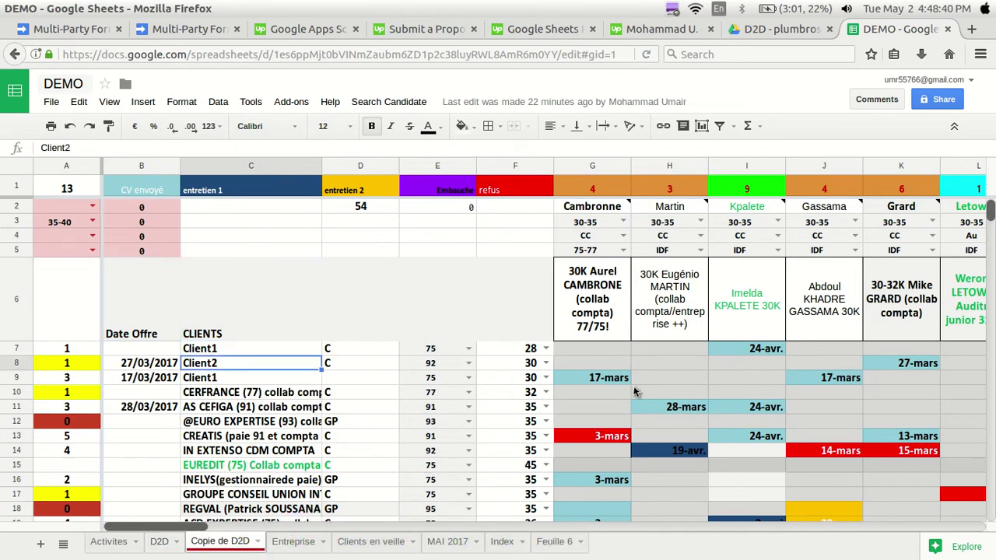
pyautogui.click(894, 366)
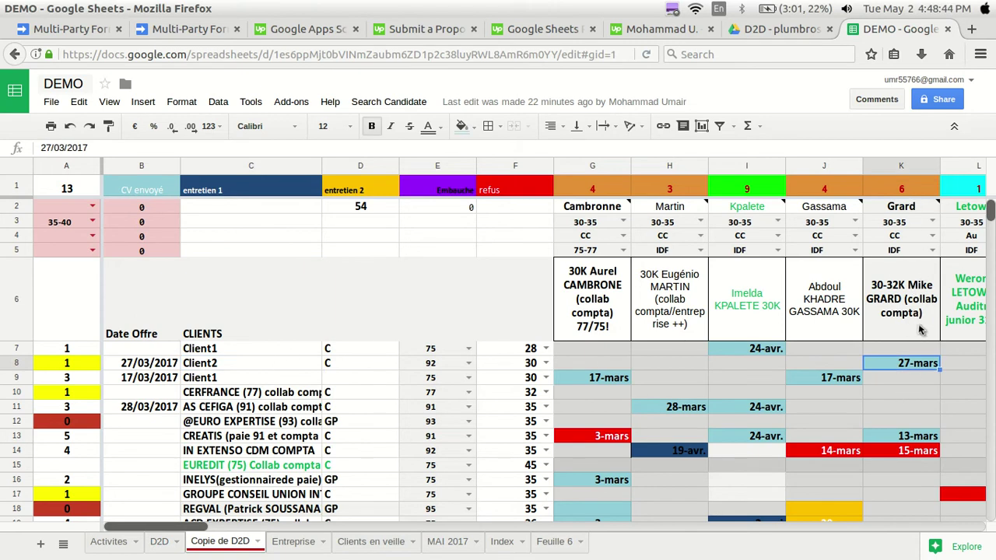
# Trace row 8 across the candidate columns to column T and back to the offer date in column B
pyautogui.press('Right')
pyautogui.press('Right')
pyautogui.press('Right')
pyautogui.press('Right')
pyautogui.press('Right')
pyautogui.press('Right')
pyautogui.press('Right')
pyautogui.press('Right')
pyautogui.press('Right')
pyautogui.press('Right')
pyautogui.press('Right')
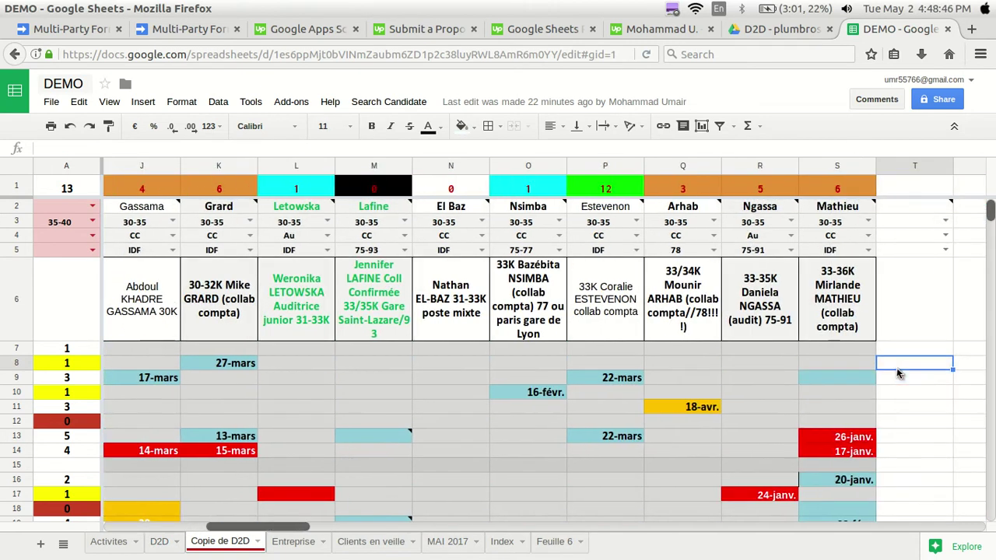
pyautogui.press('Left')
pyautogui.press('Left')
pyautogui.press('Left')
pyautogui.press('Left')
pyautogui.press('Left')
pyautogui.press('Left')
pyautogui.press('Left')
pyautogui.press('Left')
pyautogui.press('Left')
pyautogui.press('Left')
pyautogui.press('Left')
pyautogui.press('Left')
pyautogui.press('Left')
pyautogui.press('Left')
pyautogui.press('Left')
pyautogui.press('Left')
pyautogui.press('Left')
pyautogui.press('Left')
pyautogui.press('Left')
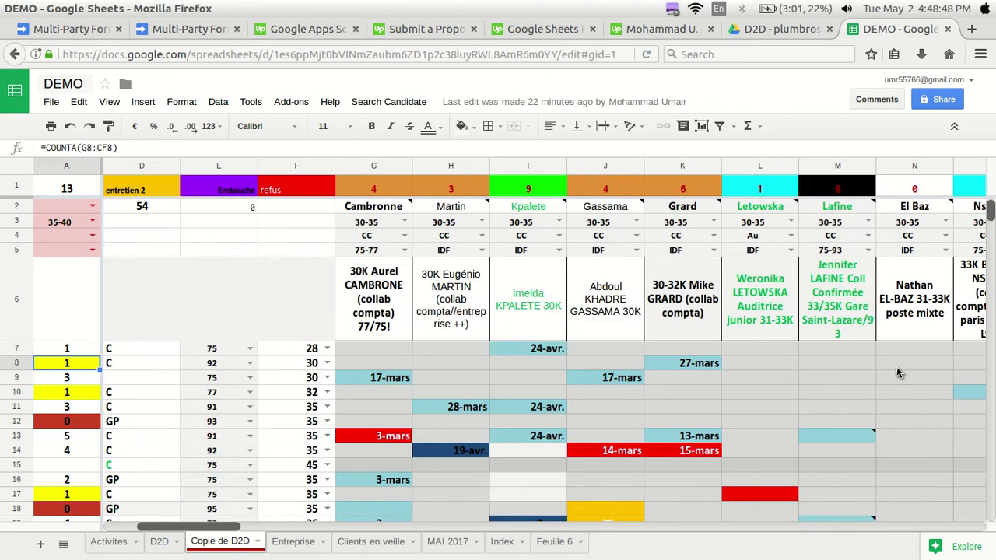
pyautogui.press('Right')
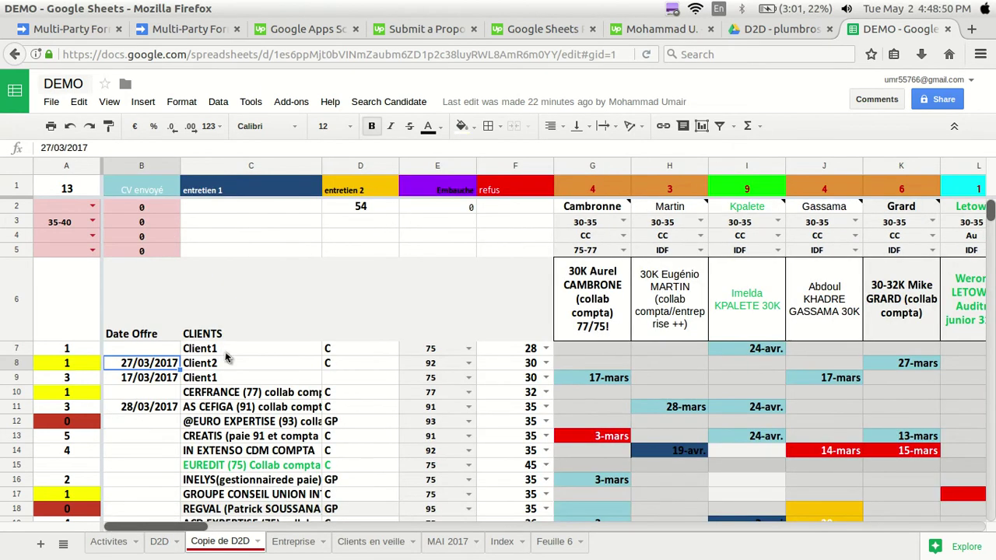
# Examine Client1 in row 7, the date in cell G9 and the cells just below it
pyautogui.click(226, 351)
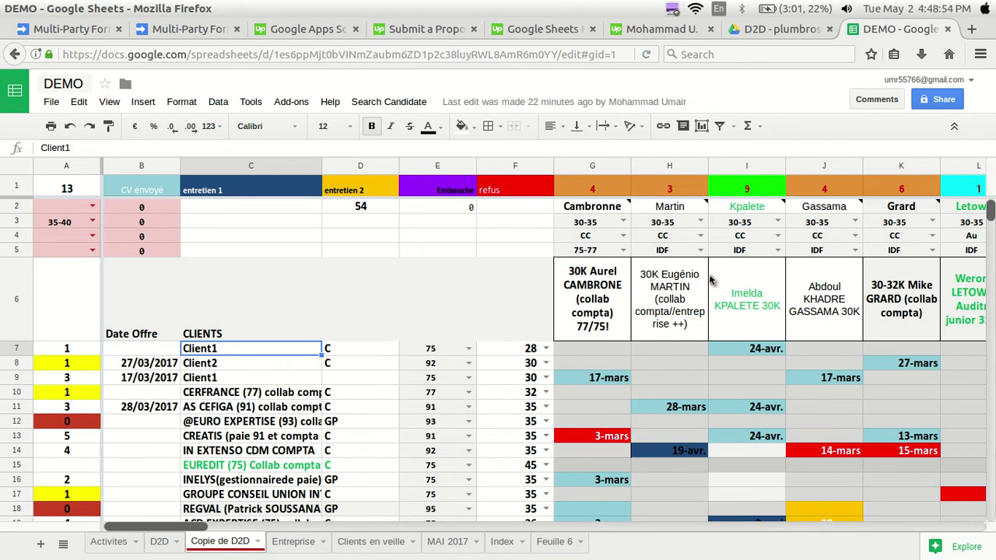
pyautogui.click(615, 381)
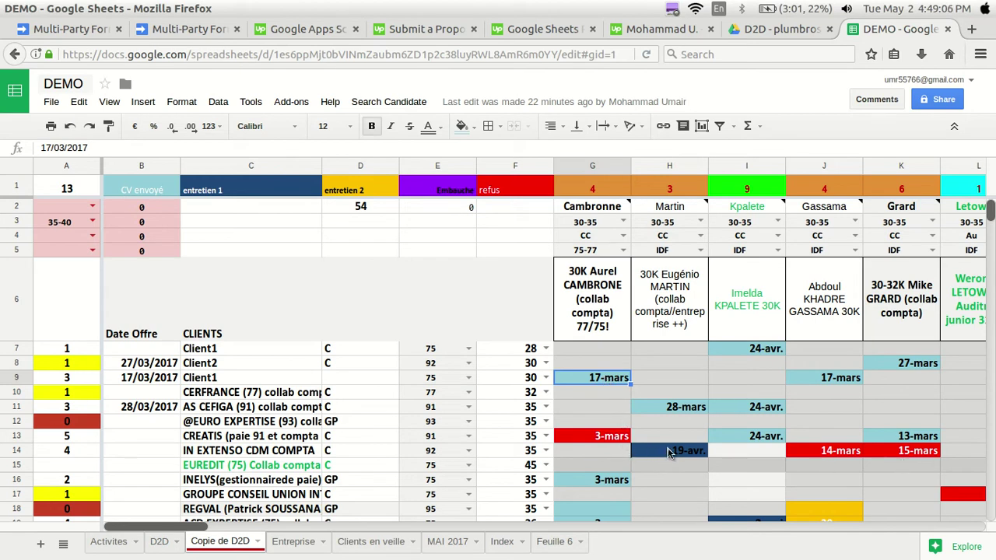
pyautogui.press('Down')
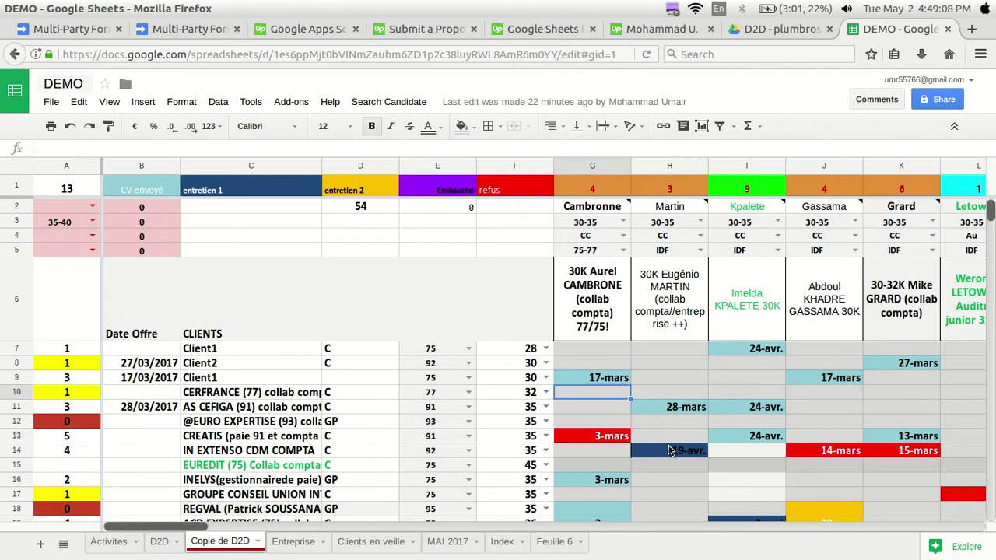
pyautogui.press('Right')
pyautogui.press('Down')
pyautogui.press('Left')
pyautogui.press('Up')
pyautogui.press('Up')
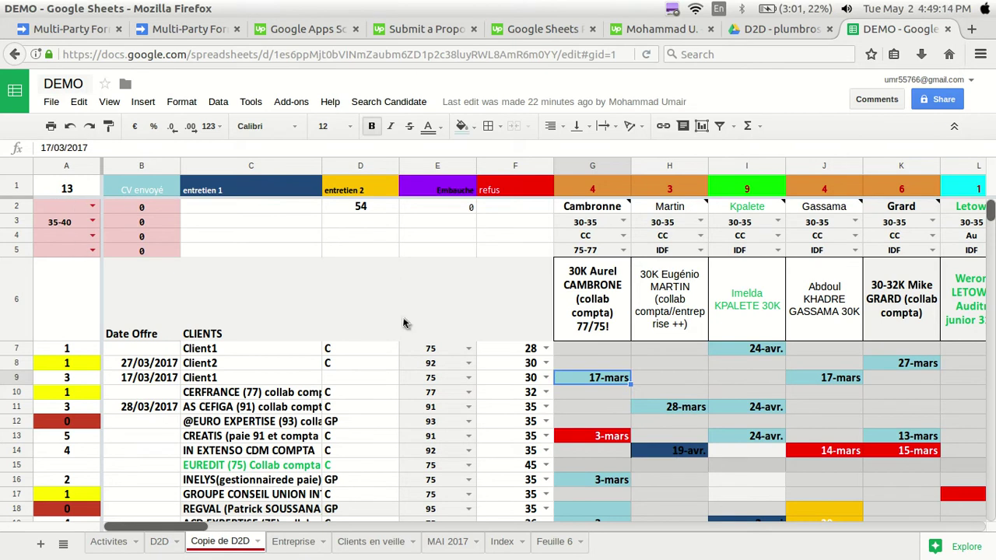
# Follow row 9 from its client name to the date in column G and read the note on cell G2
pyautogui.click(257, 383)
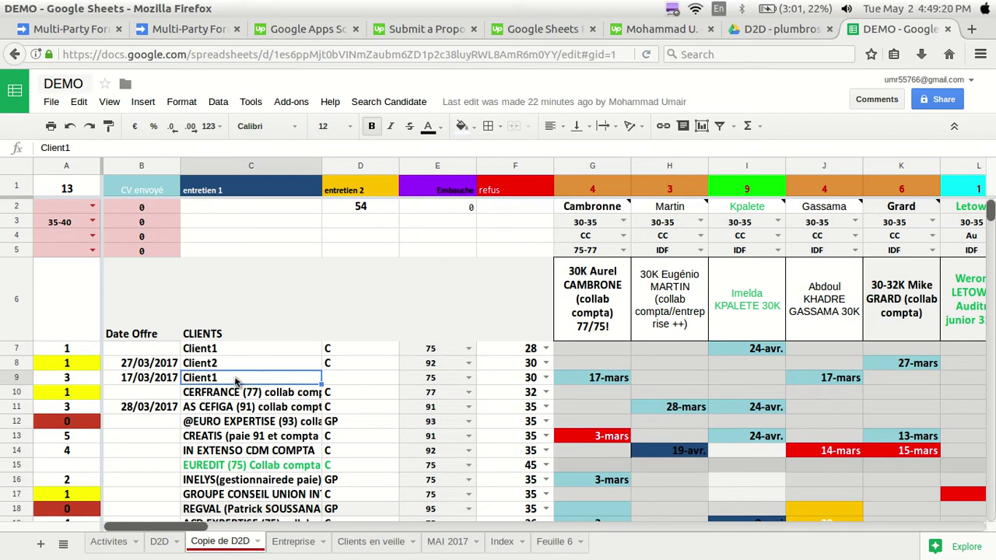
pyautogui.press('Right')
pyautogui.press('Right')
pyautogui.press('Right')
pyautogui.press('Right')
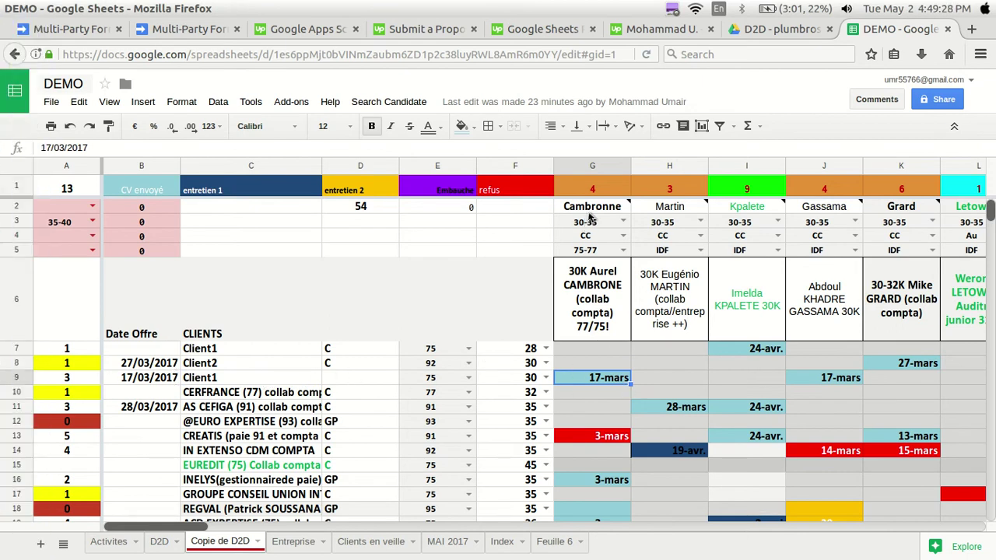
pyautogui.moveTo(592, 214)
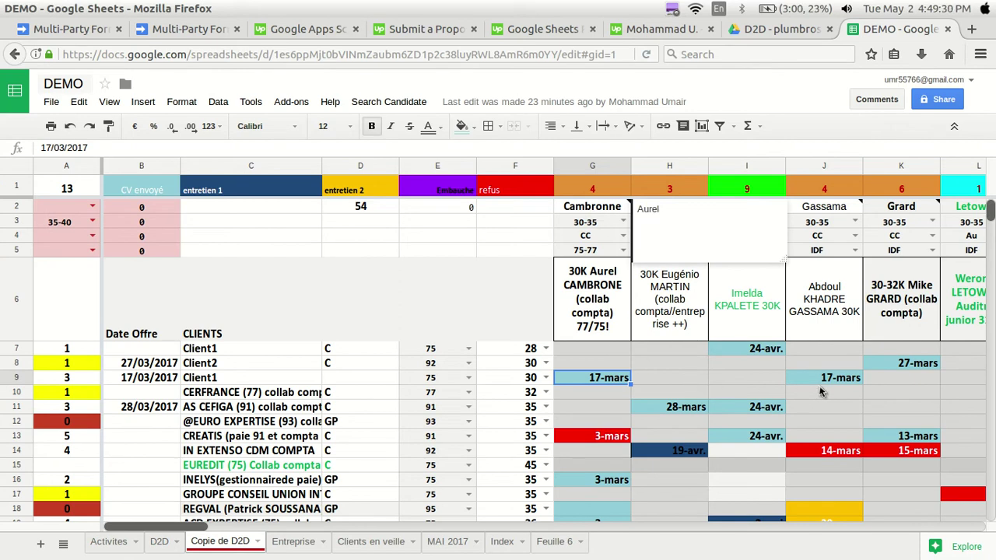
# Check the other dated entry of row 9 in column J, and go back to the start of the row
pyautogui.moveTo(830, 220)
pyautogui.press('Right')
pyautogui.press('Right')
pyautogui.press('Right')
pyautogui.press('Right')
pyautogui.press('Right')
pyautogui.press('Right')
pyautogui.press('Right')
pyautogui.press('Right')
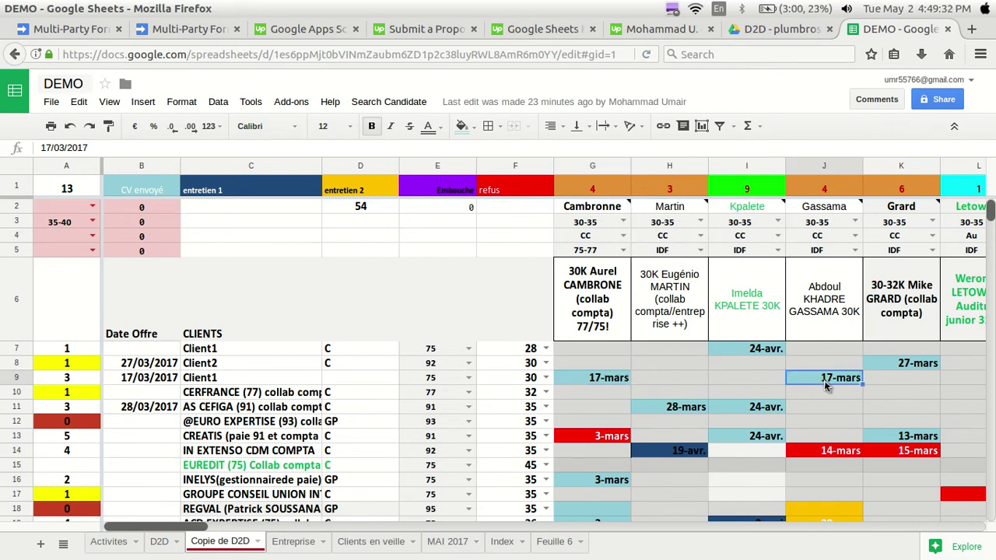
pyautogui.press('Left')
pyautogui.press('Left')
pyautogui.press('Left')
pyautogui.press('Left')
pyautogui.press('Left')
pyautogui.press('Left')
pyautogui.press('Left')
pyautogui.press('Left')
pyautogui.press('Left')
pyautogui.press('Left')
pyautogui.press('Left')
pyautogui.press('Left')
pyautogui.press('Left')
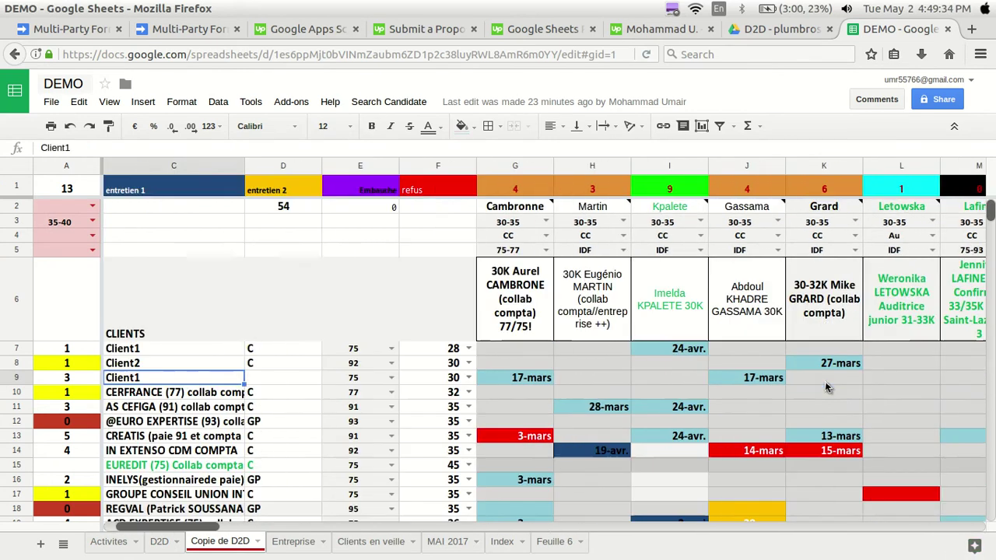
# Change the client name in cell C9 to Client
pyautogui.press('Right')
pyautogui.press('Right')
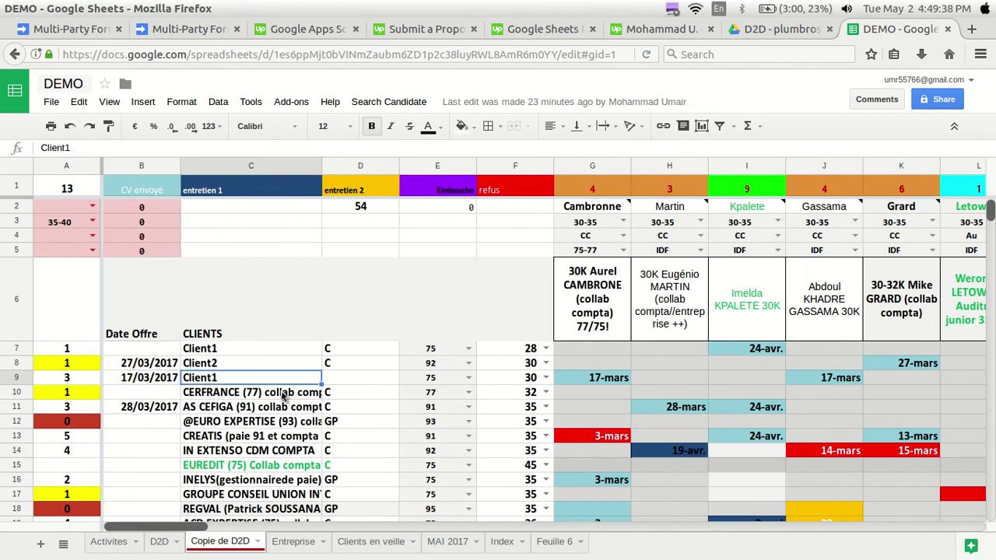
pyautogui.press('Return')
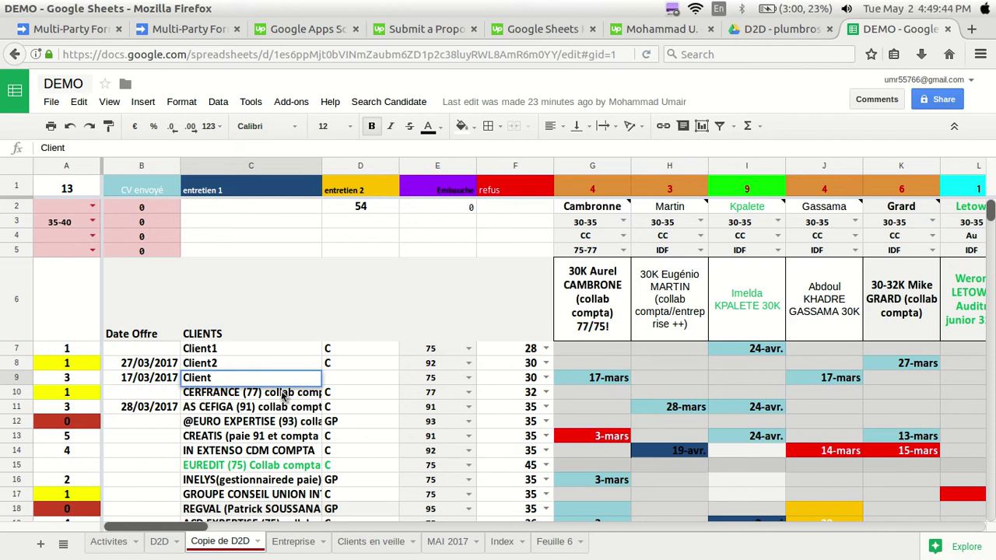
pyautogui.press('Return')
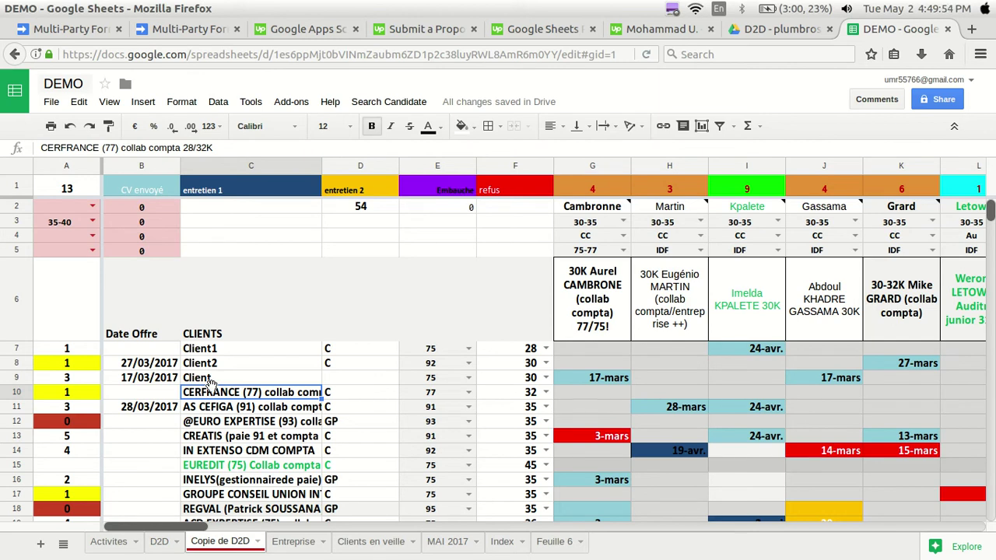
pyautogui.click(209, 380)
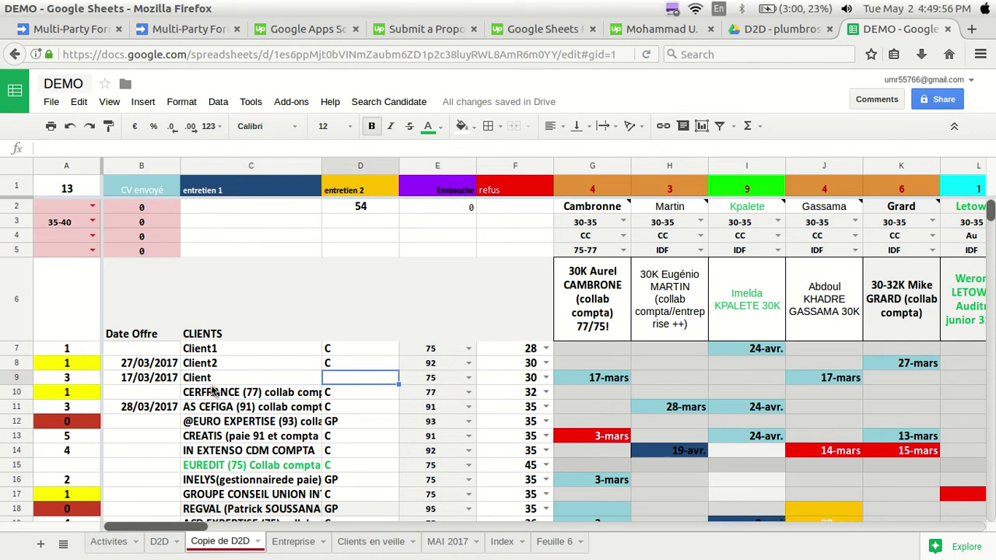
# Return to the client name in cell C9 and open the script editor attached to the spreadsheet
pyautogui.click(214, 391)
pyautogui.press('Up')
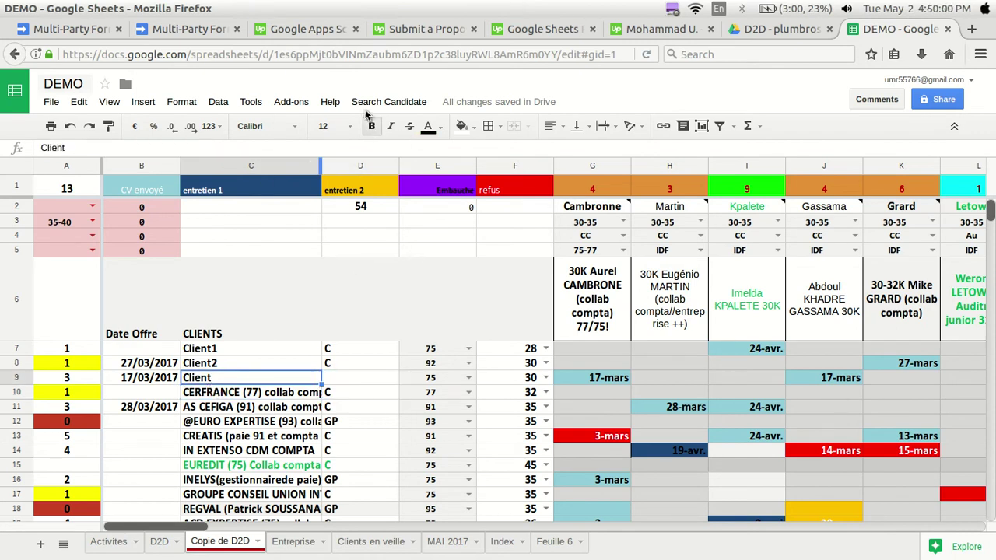
pyautogui.click(250, 102)
pyautogui.click(263, 155)
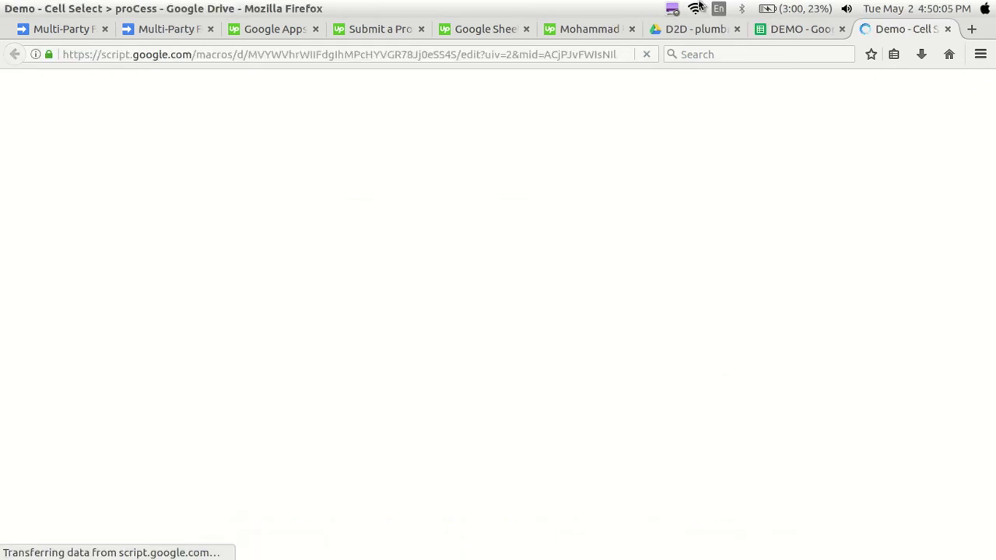
pyautogui.click(673, 9)
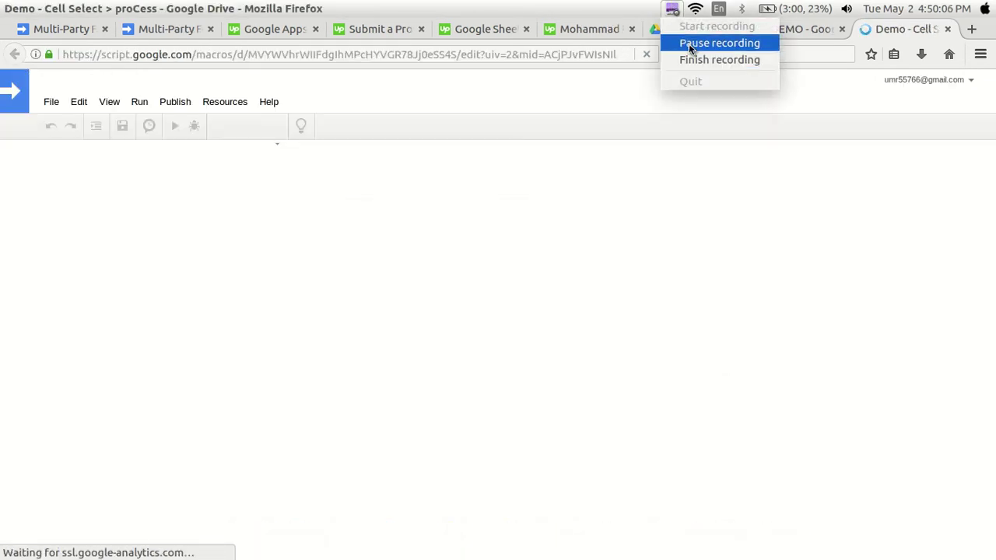
pyautogui.click(688, 43)
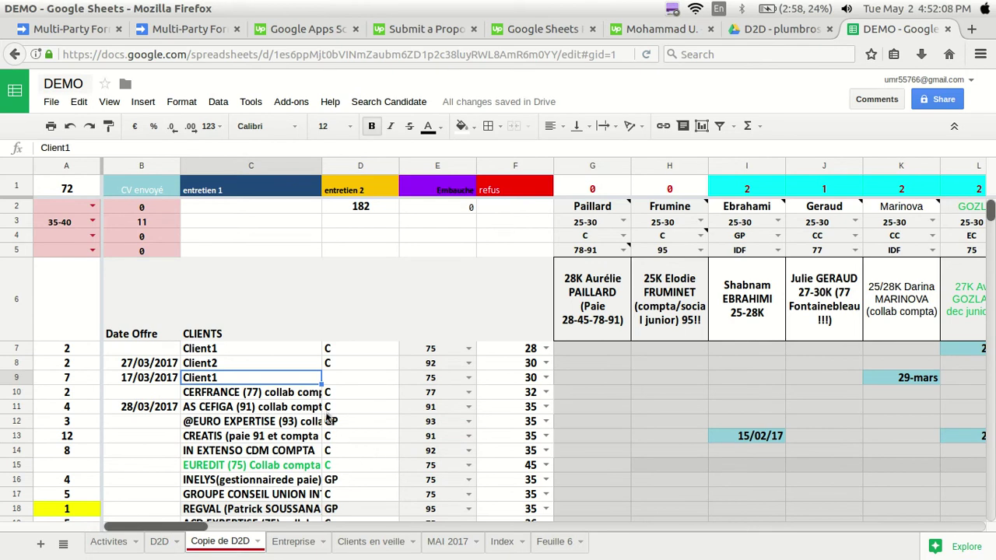
# Edit the client name in cell C9 to Client so the script lists that client's candidates
pyautogui.press('Down')
pyautogui.press('Down')
pyautogui.moveTo(31, 259)
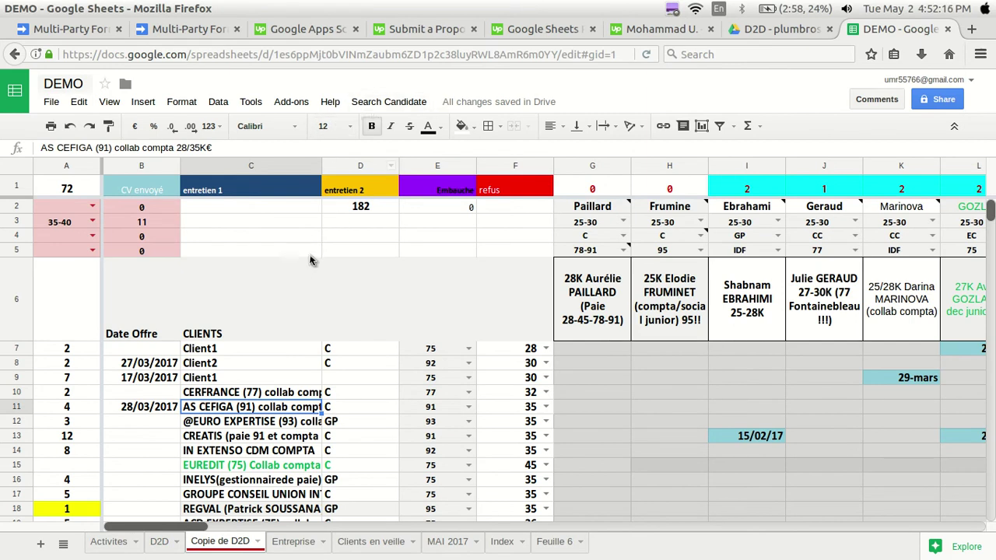
pyautogui.click(230, 379)
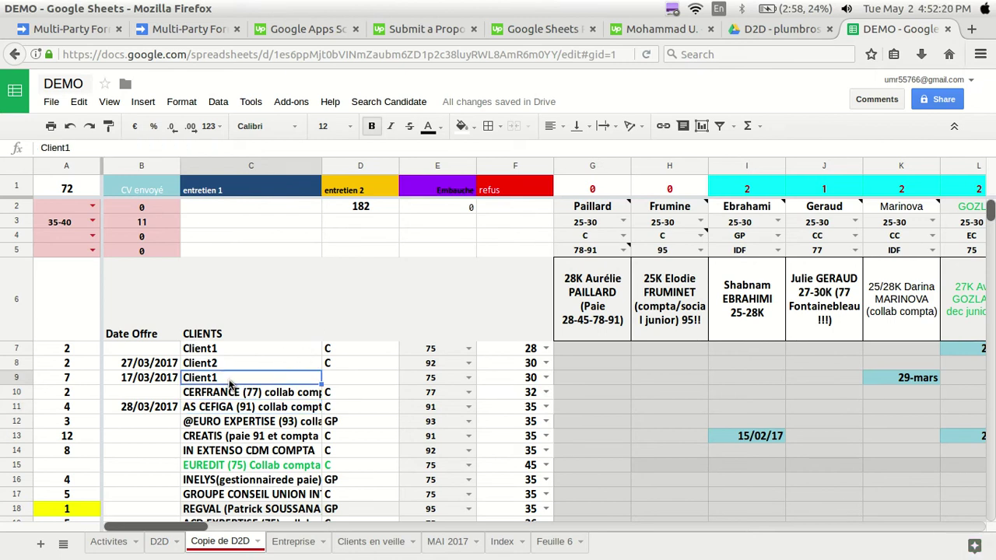
pyautogui.doubleClick(229, 379)
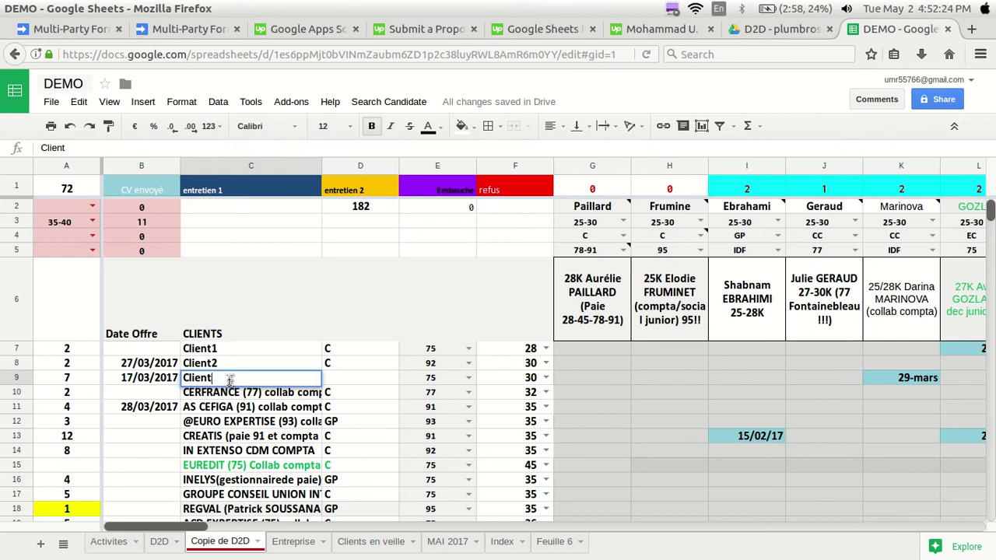
pyautogui.press('Return')
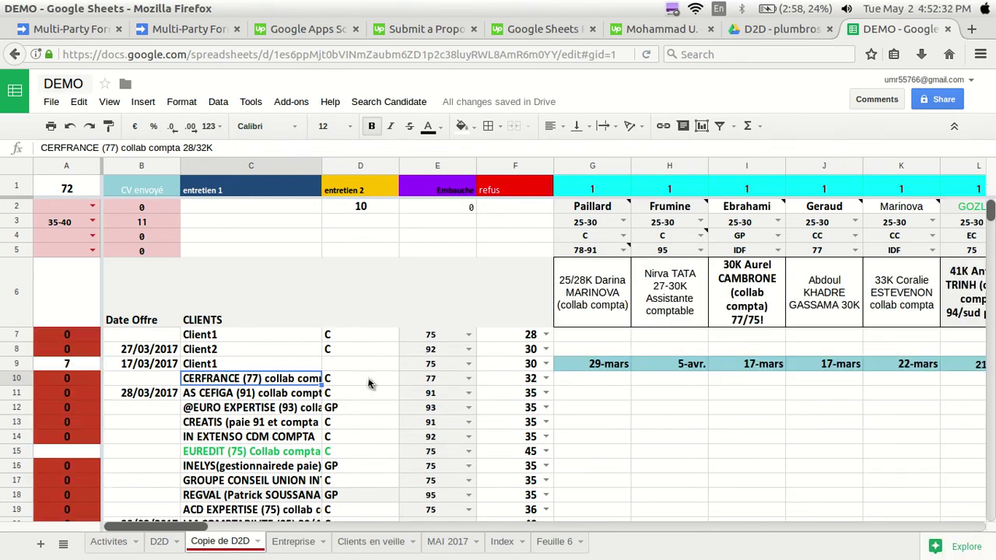
# Follow the dated candidate entries of row 9 from column G to column M, and go back to the start of the row
pyautogui.click(609, 365)
pyautogui.press('Right')
pyautogui.press('Right')
pyautogui.press('Right')
pyautogui.press('Right')
pyautogui.press('Right')
pyautogui.press('Right')
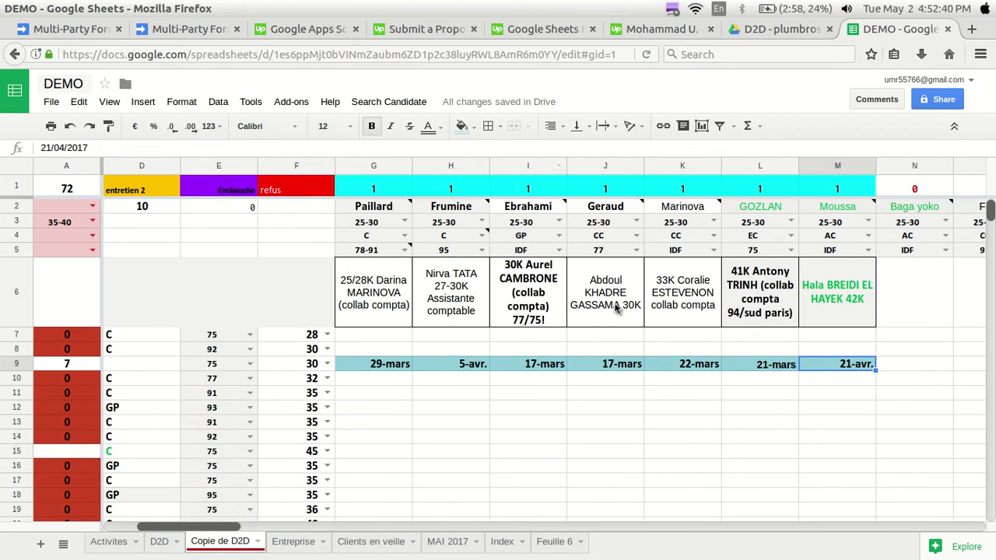
pyautogui.press('Left')
pyautogui.press('Left')
pyautogui.press('Left')
pyautogui.press('Left')
pyautogui.press('Left')
pyautogui.press('Left')
pyautogui.press('Left')
pyautogui.press('Left')
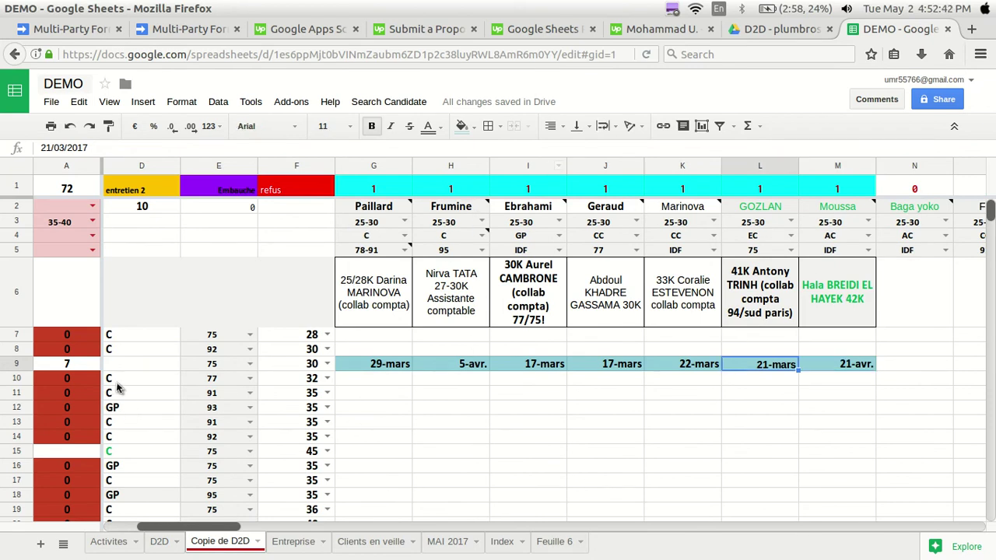
pyautogui.press('Left')
pyautogui.press('Left')
pyautogui.press('Left')
pyautogui.press('Left')
# Append 4654 to the client name in cell C14 so the script lists that client's candidates
pyautogui.click(240, 438)
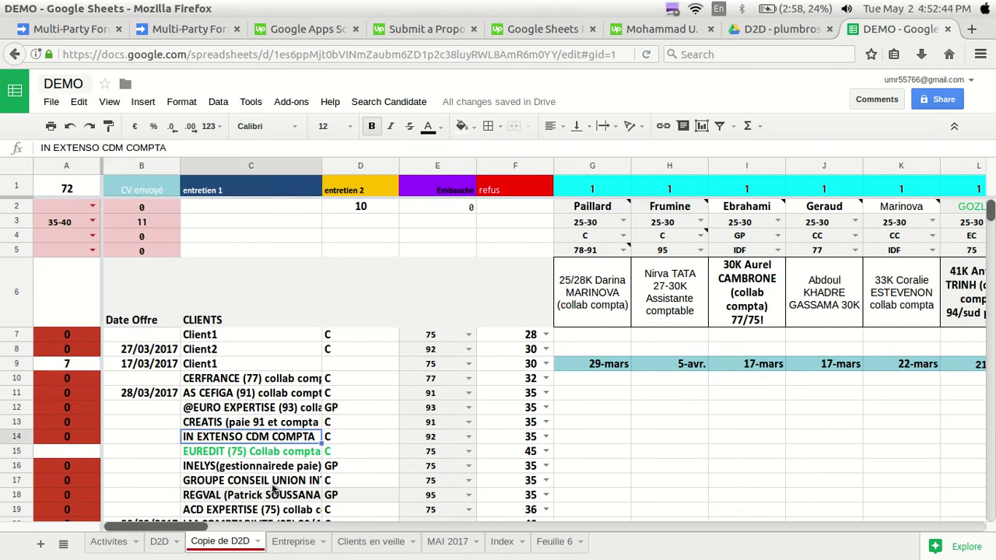
pyautogui.press('Return')
pyautogui.write('4')
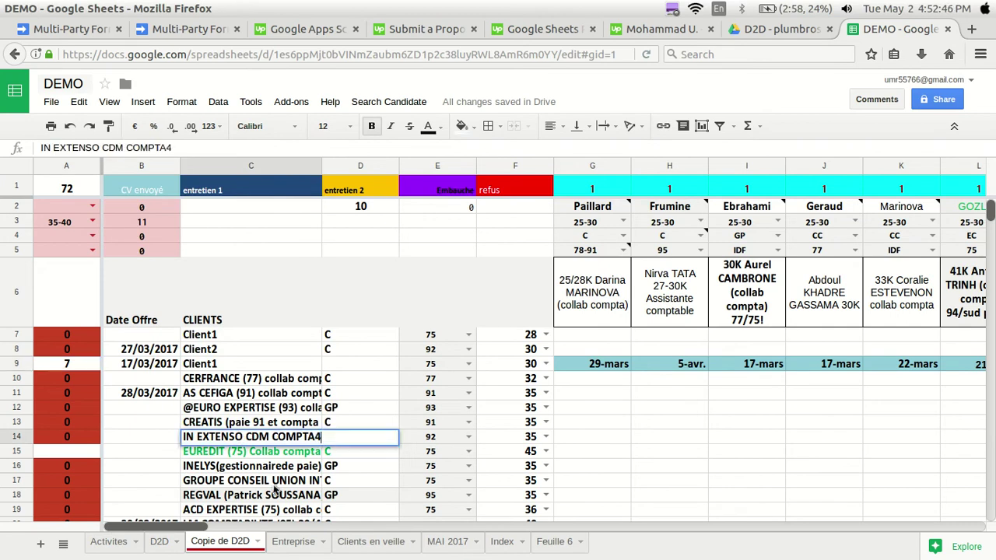
pyautogui.write('654')
pyautogui.press('Return')
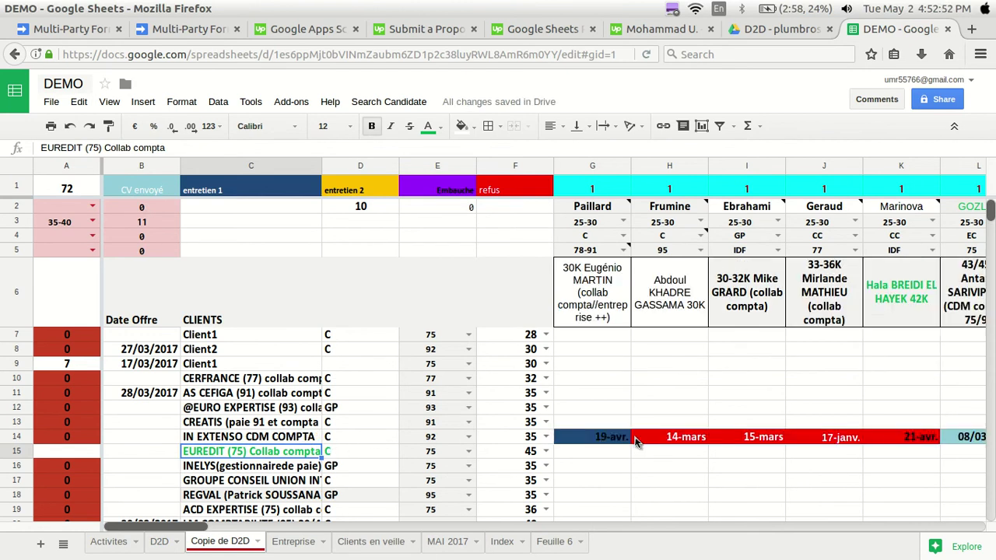
# Follow the dated candidate entries of row 14 across to column O, and go back to the count in cell A14
pyautogui.click(227, 439)
pyautogui.press('Right')
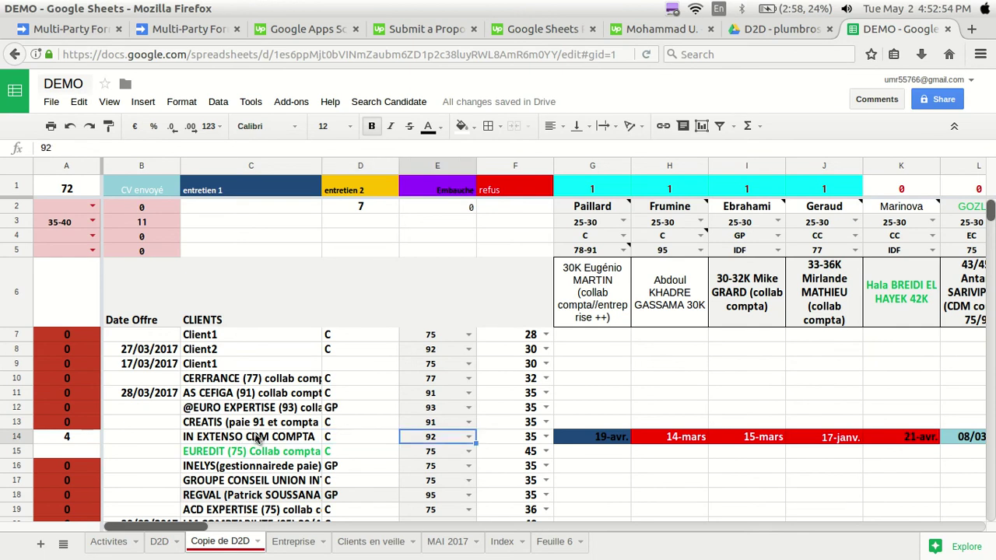
pyautogui.press('Right')
pyautogui.press('Right')
pyautogui.press('Right')
pyautogui.press('Right')
pyautogui.press('Right')
pyautogui.press('Right')
pyautogui.press('Right')
pyautogui.press('Right')
pyautogui.press('Right')
pyautogui.press('Right')
pyautogui.press('Right')
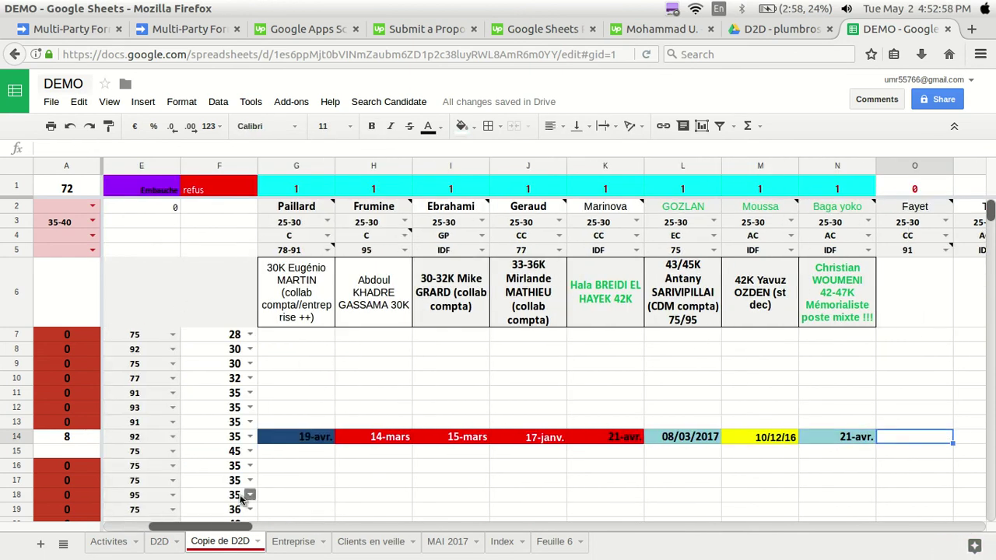
pyautogui.press('Left')
pyautogui.press('Left')
pyautogui.press('Left')
pyautogui.press('Left')
pyautogui.press('Left')
pyautogui.press('Left')
pyautogui.press('Left')
pyautogui.press('Left')
pyautogui.press('Left')
pyautogui.press('Left')
pyautogui.press('Left')
pyautogui.press('Left')
pyautogui.press('Left')
pyautogui.press('Left')
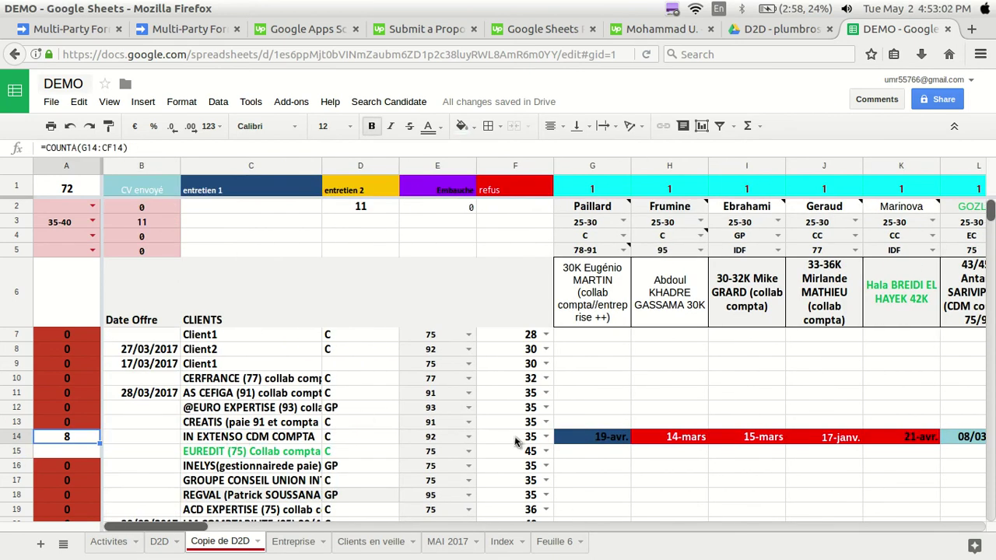
# Check the auto-populate requirement in the Google Sheets Pro job post on Upwork, and switch back to the DEMO spreadsheet
pyautogui.click(542, 28)
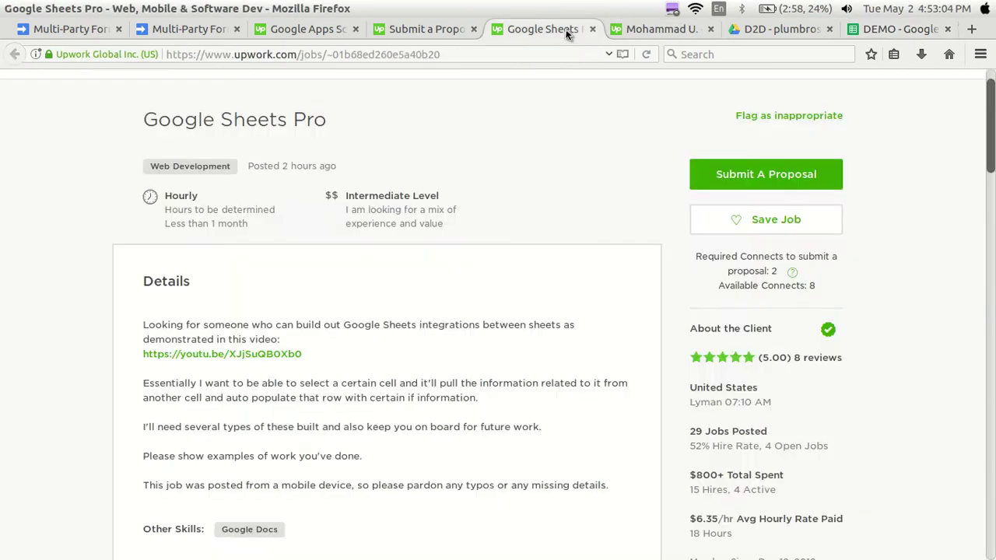
pyautogui.moveTo(147, 384); pyautogui.dragTo(272, 396)
pyautogui.click(208, 398)
pyautogui.click(929, 33)
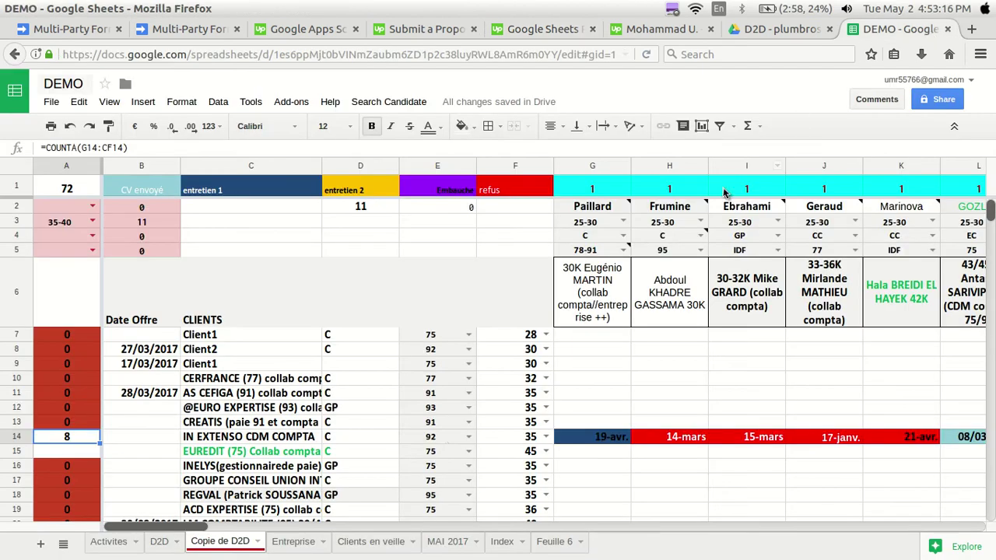
# Set the search criterion in cell A3 to 30-35 and run the candidate search
pyautogui.click(93, 224)
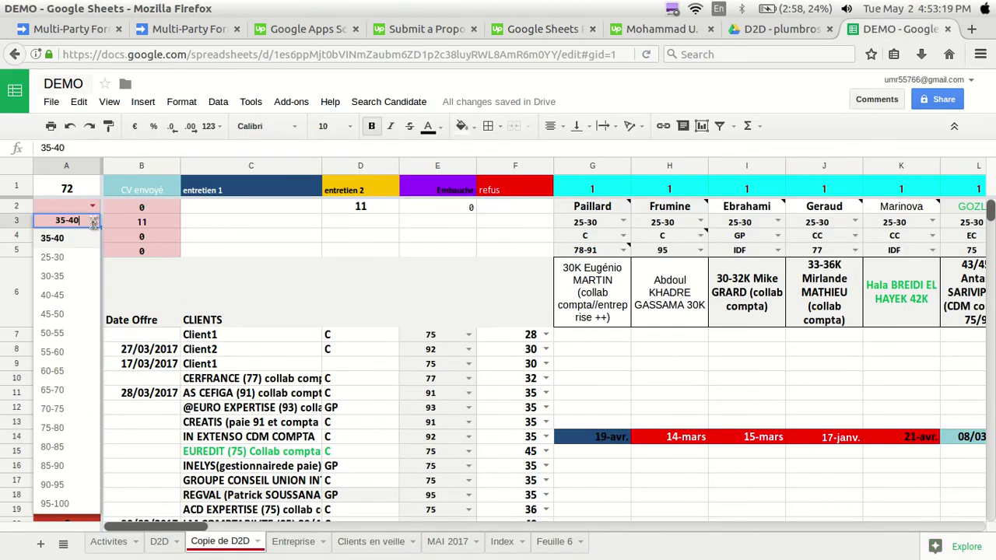
pyautogui.click(69, 289)
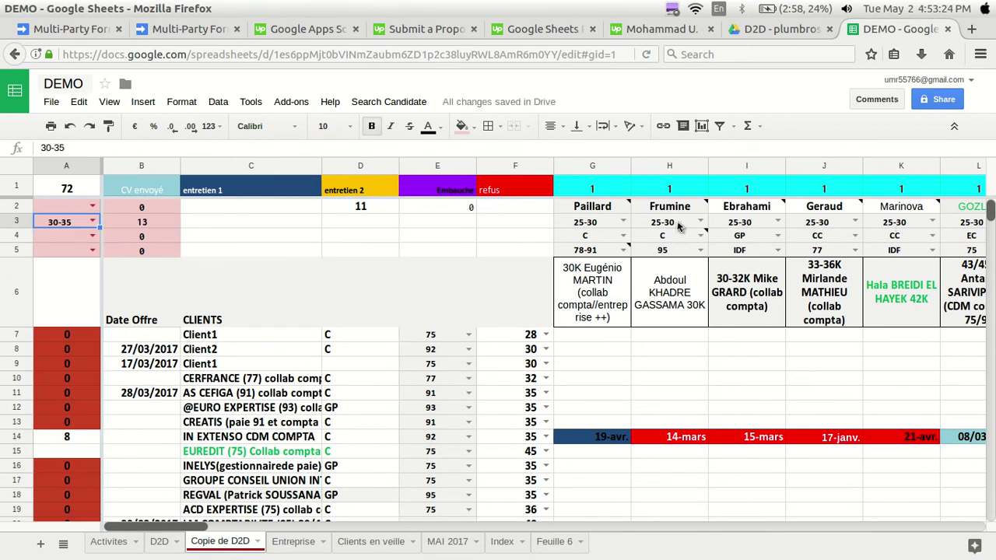
pyautogui.click(91, 221)
pyautogui.click(85, 244)
pyautogui.click(389, 102)
pyautogui.click(394, 126)
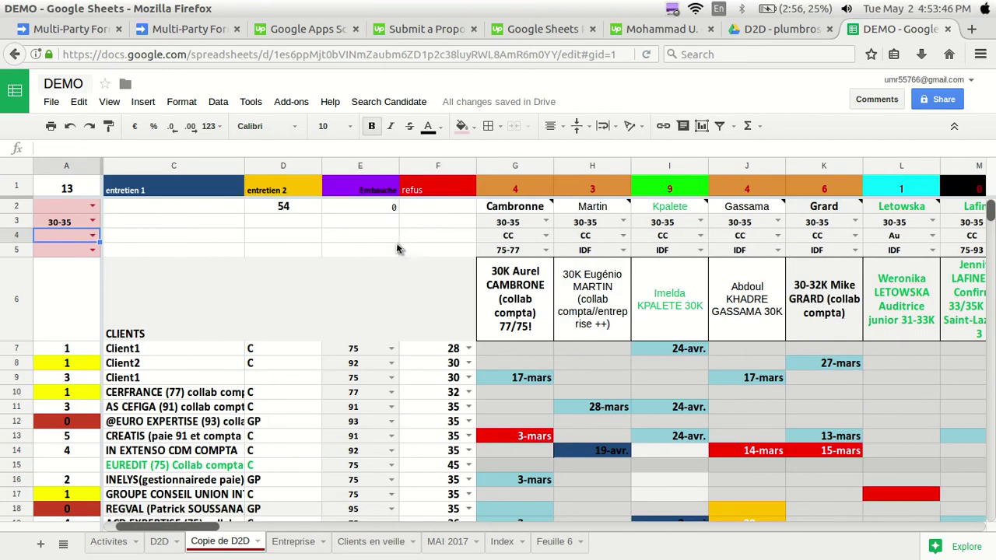
# Set the search criteria in cell A4 to GP and cell A5 to 92, and run the candidate search again
pyautogui.click(90, 236)
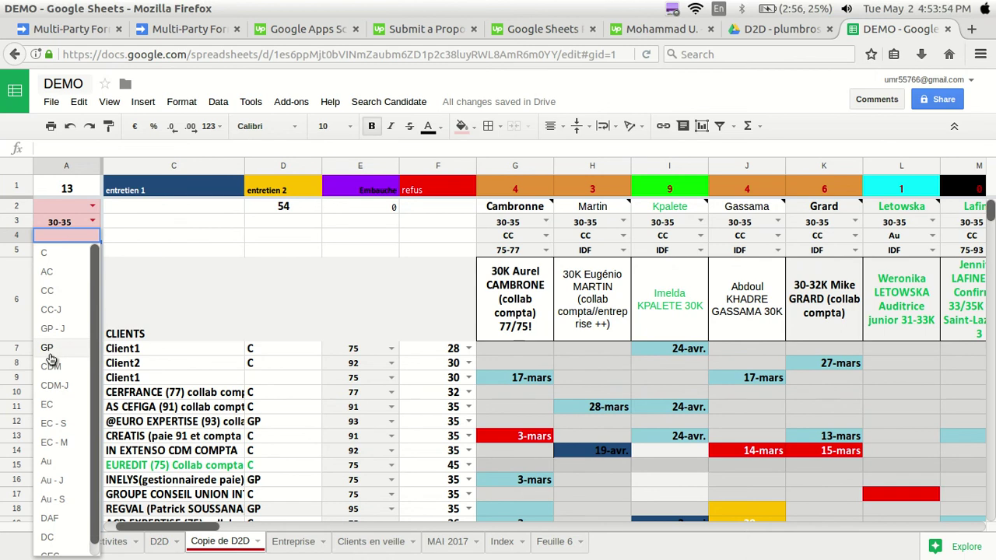
pyautogui.click(48, 348)
pyautogui.click(93, 250)
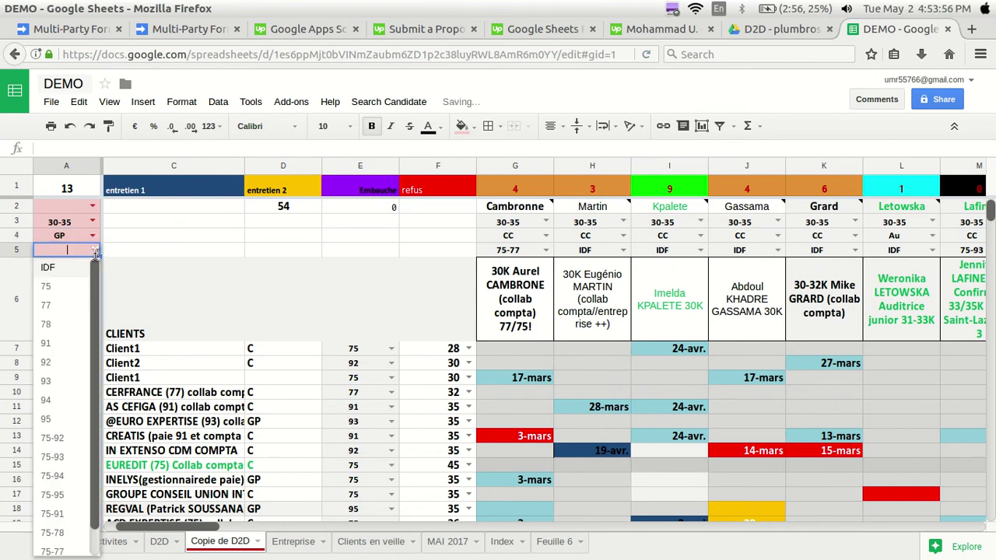
pyautogui.click(71, 357)
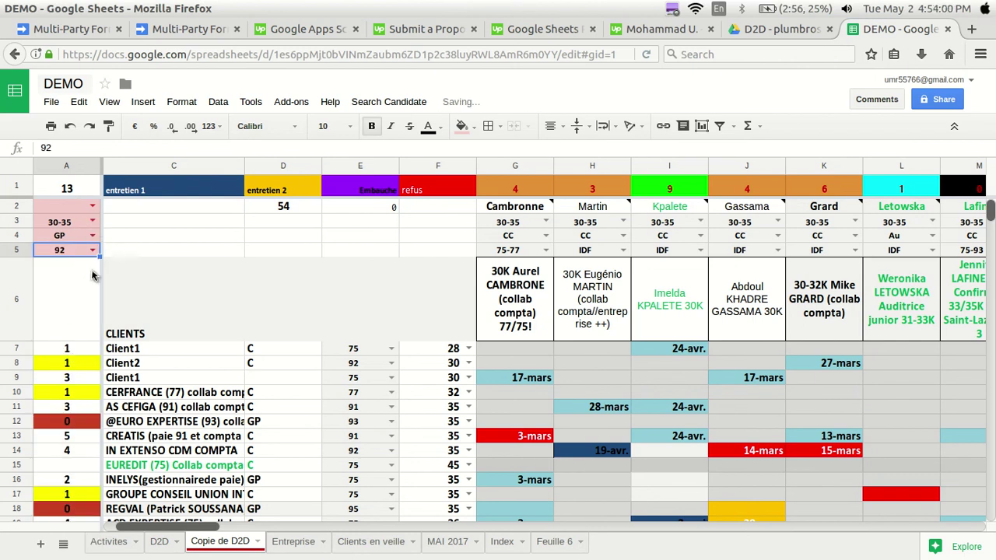
pyautogui.click(405, 102)
pyautogui.click(407, 125)
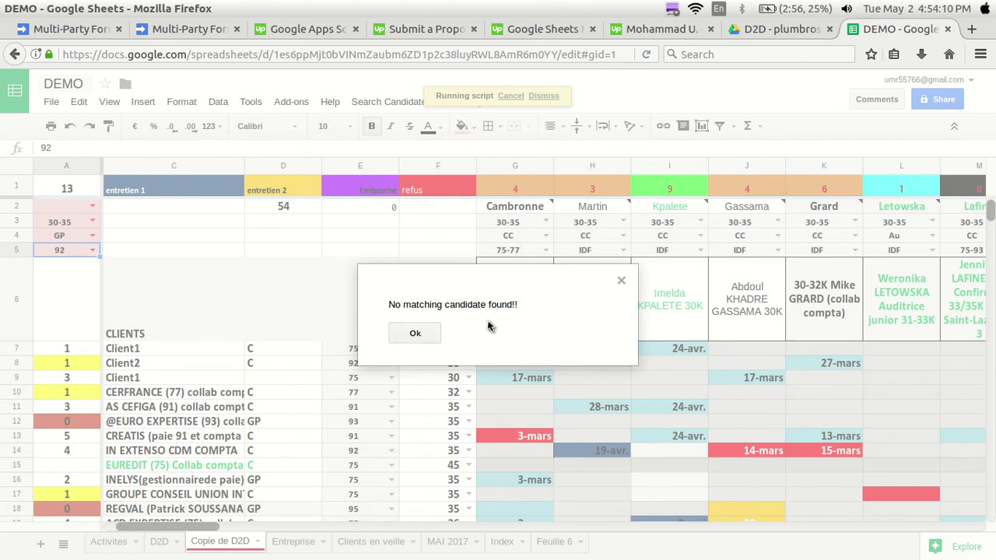
pyautogui.click(414, 335)
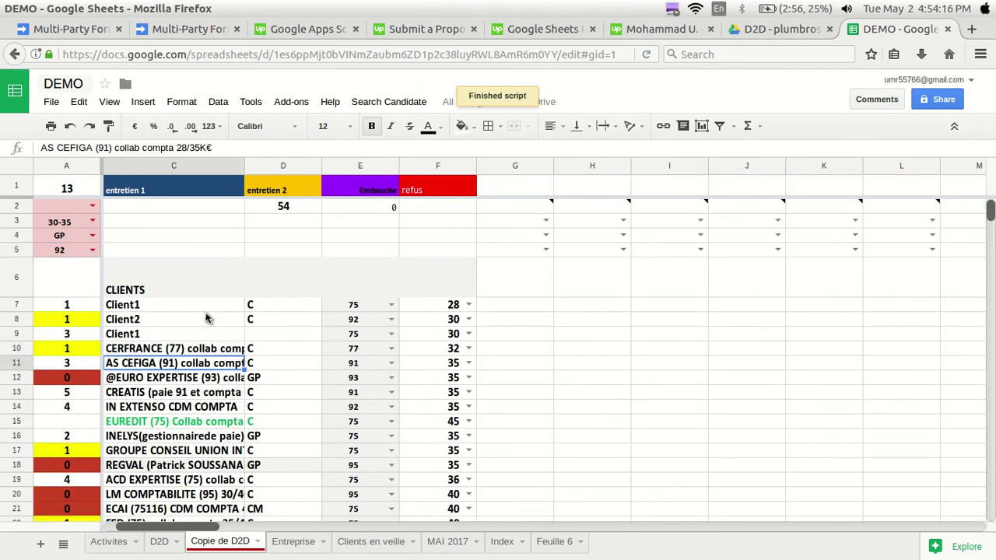
# Switch to the freelancer's Upwork profile and look through its overview, work history and feedback
pyautogui.click(633, 31)
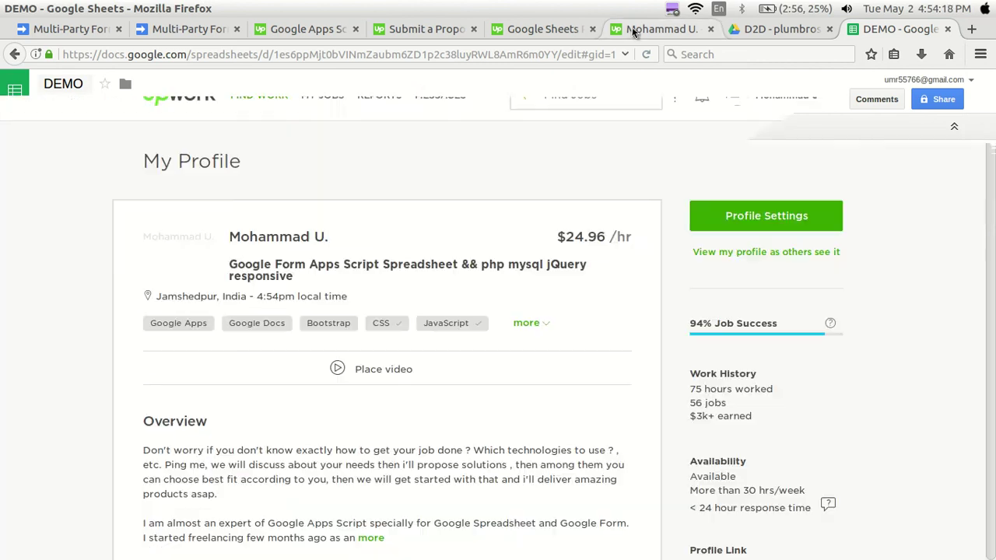
pyautogui.scroll(-5, 187, 272)
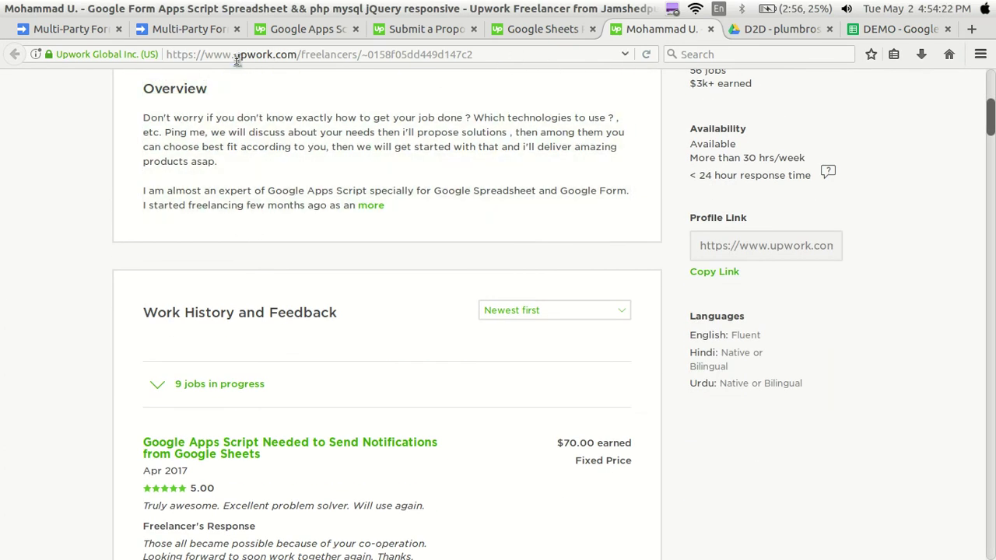
pyautogui.click(237, 56)
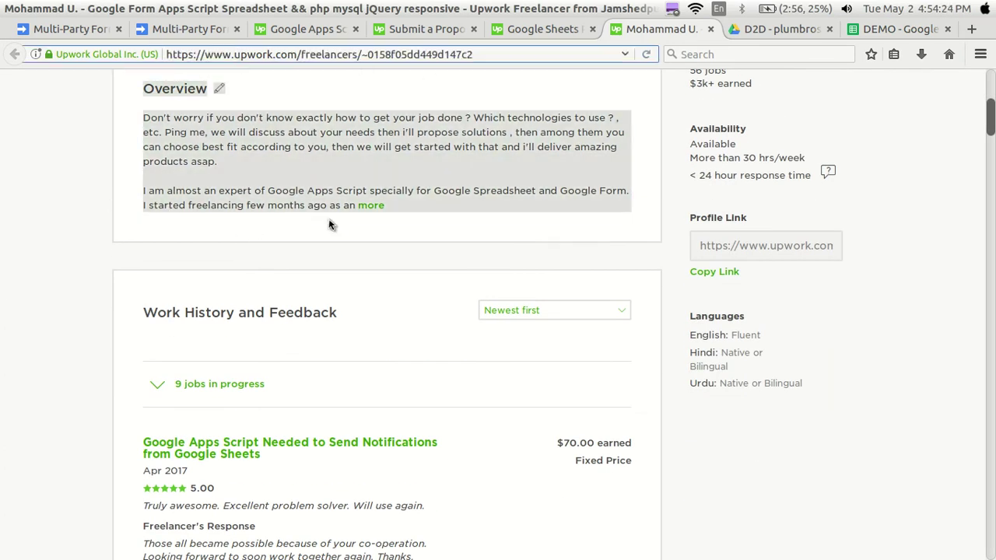
pyautogui.click(7, 246)
pyautogui.scroll(-8, 37, 235)
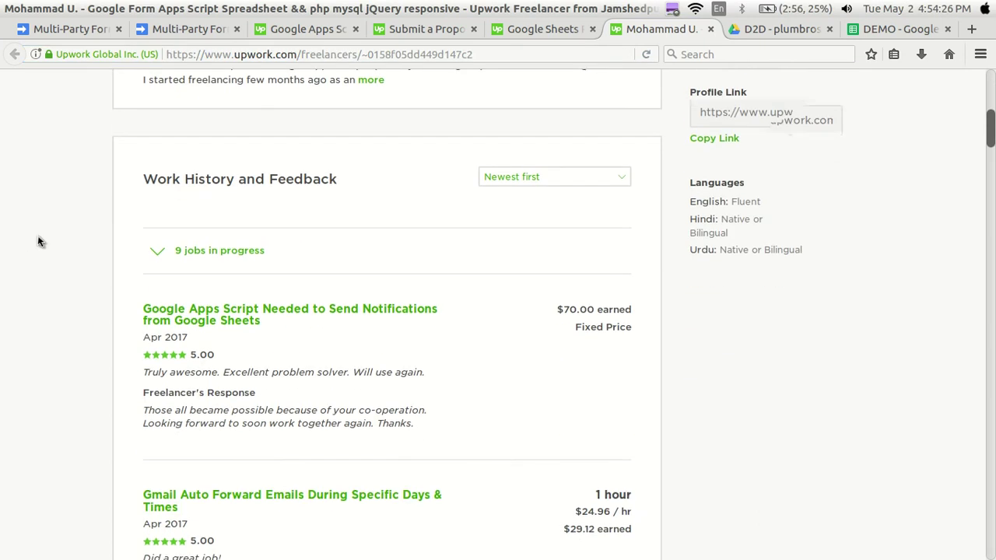
pyautogui.scroll(-20, 171, 233)
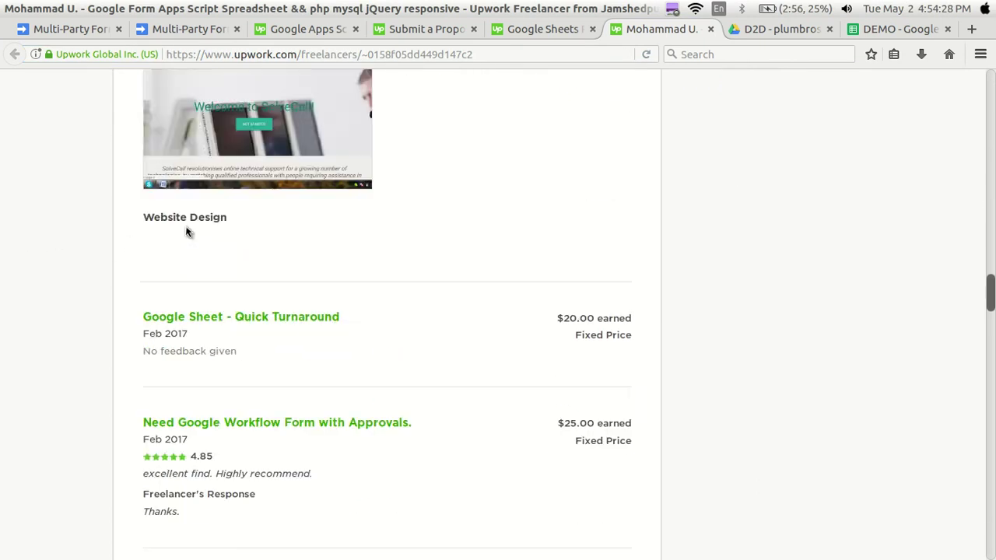
# Browse portfolio pages 2, 3 and 4, go back to page 1, and return to the DEMO spreadsheet
pyautogui.click(497, 542)
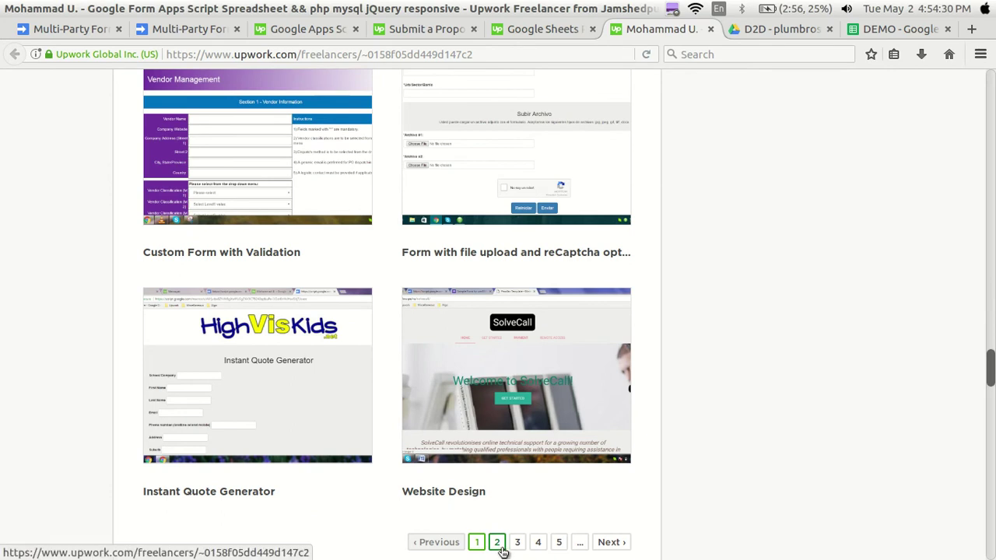
pyautogui.click(517, 543)
pyautogui.click(538, 542)
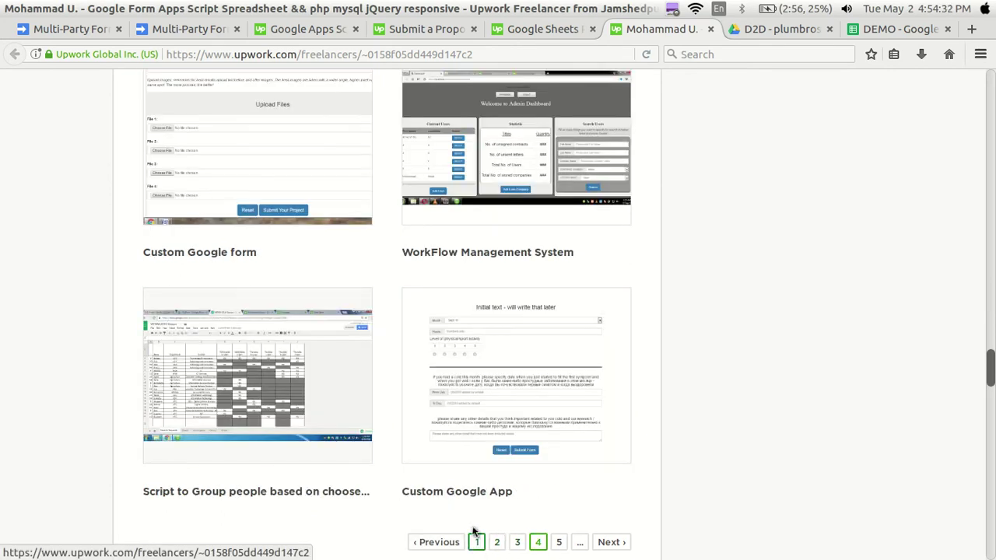
pyautogui.click(477, 542)
pyautogui.scroll(15, 701, 262)
pyautogui.scroll(10, 700, 262)
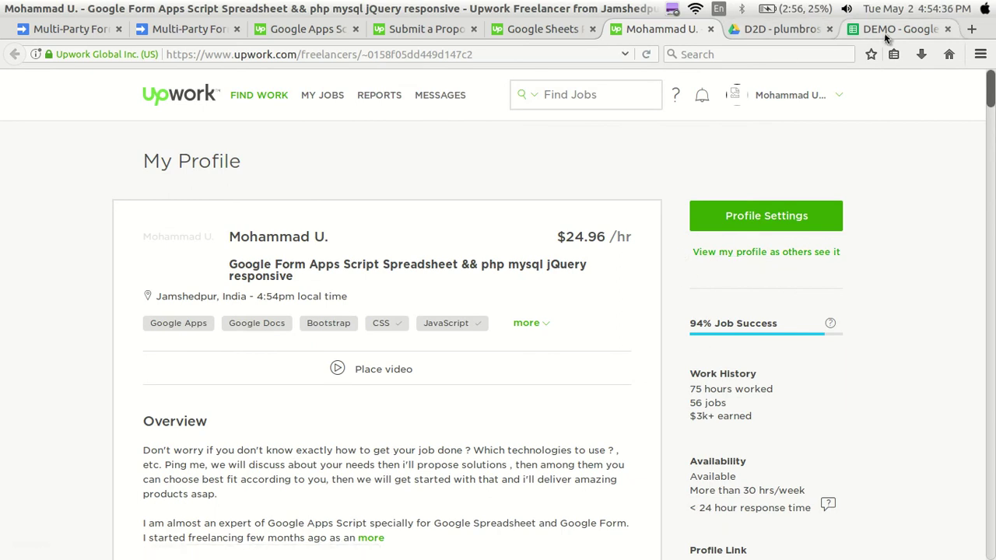
pyautogui.click(895, 29)
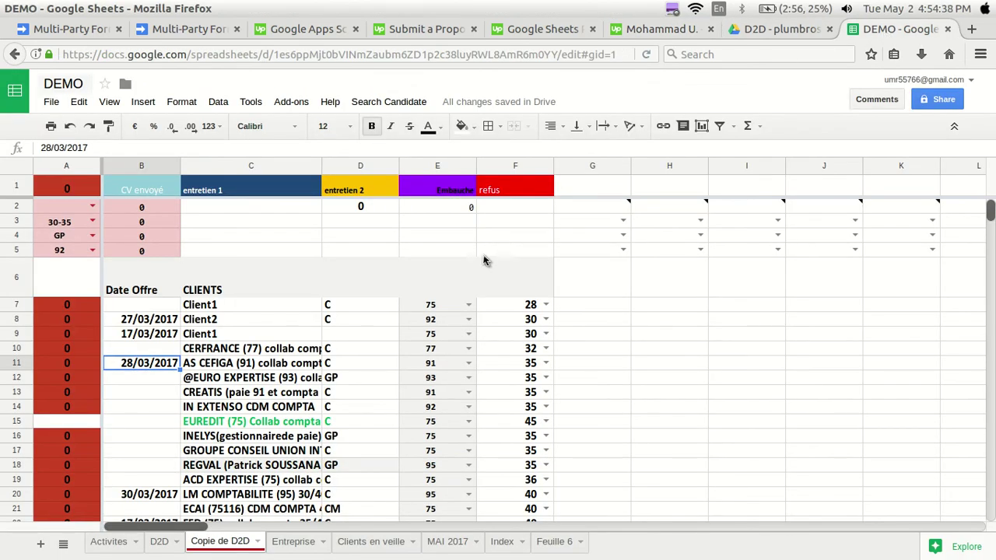
# Switch back to the Upwork profile, expand the full overview text and read it to its end
pyautogui.click(665, 29)
pyautogui.scroll(-5, 534, 279)
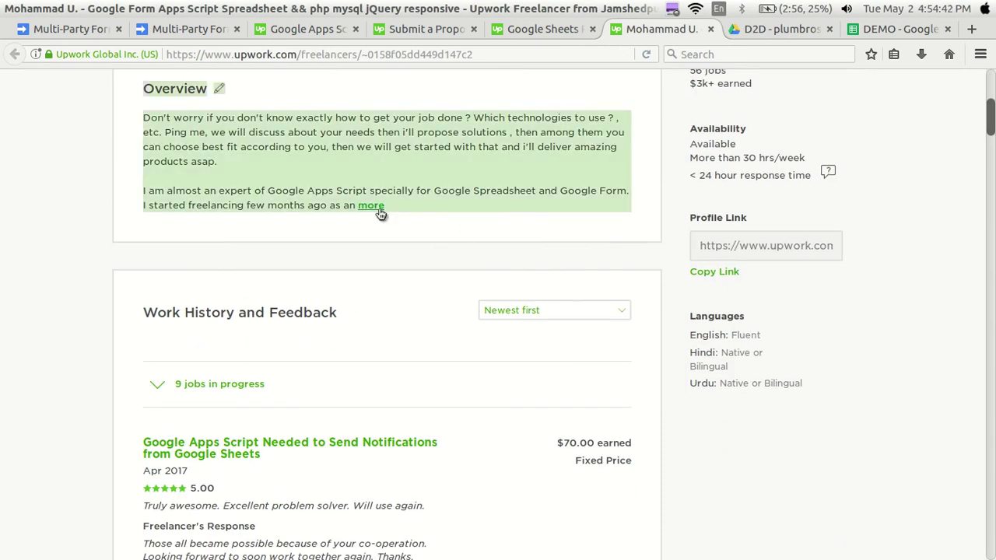
pyautogui.click(376, 207)
pyautogui.scroll(-5, 41, 256)
pyautogui.scroll(-5, 40, 257)
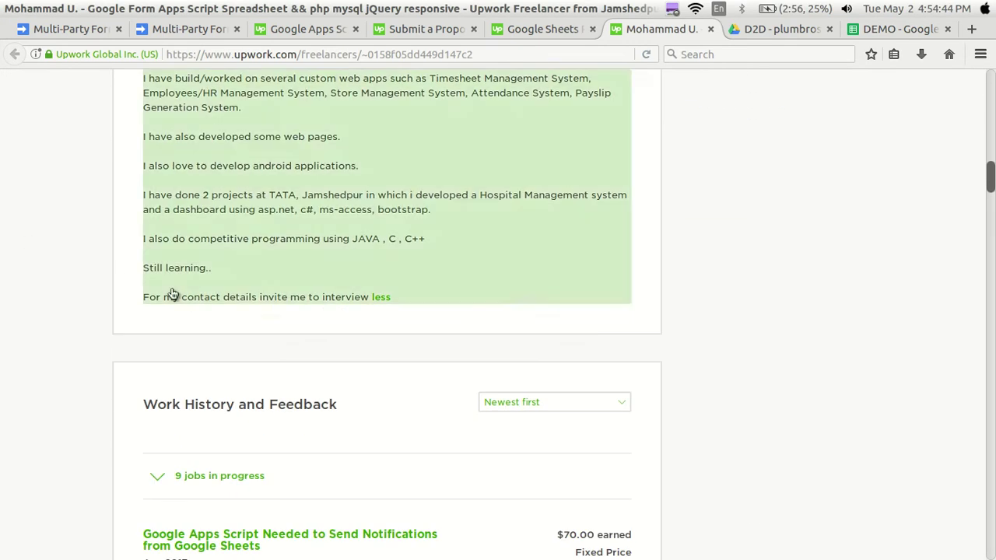
pyautogui.click(672, 12)
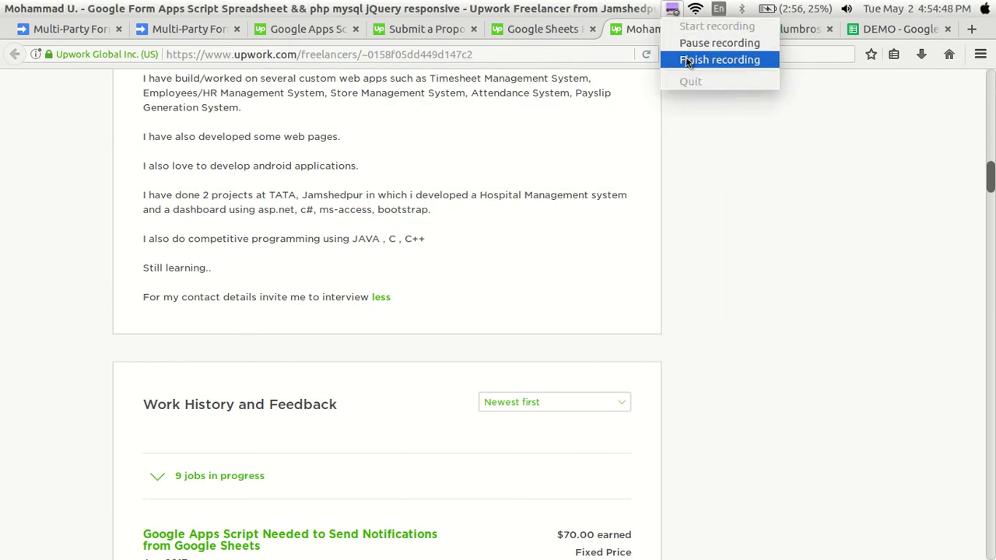